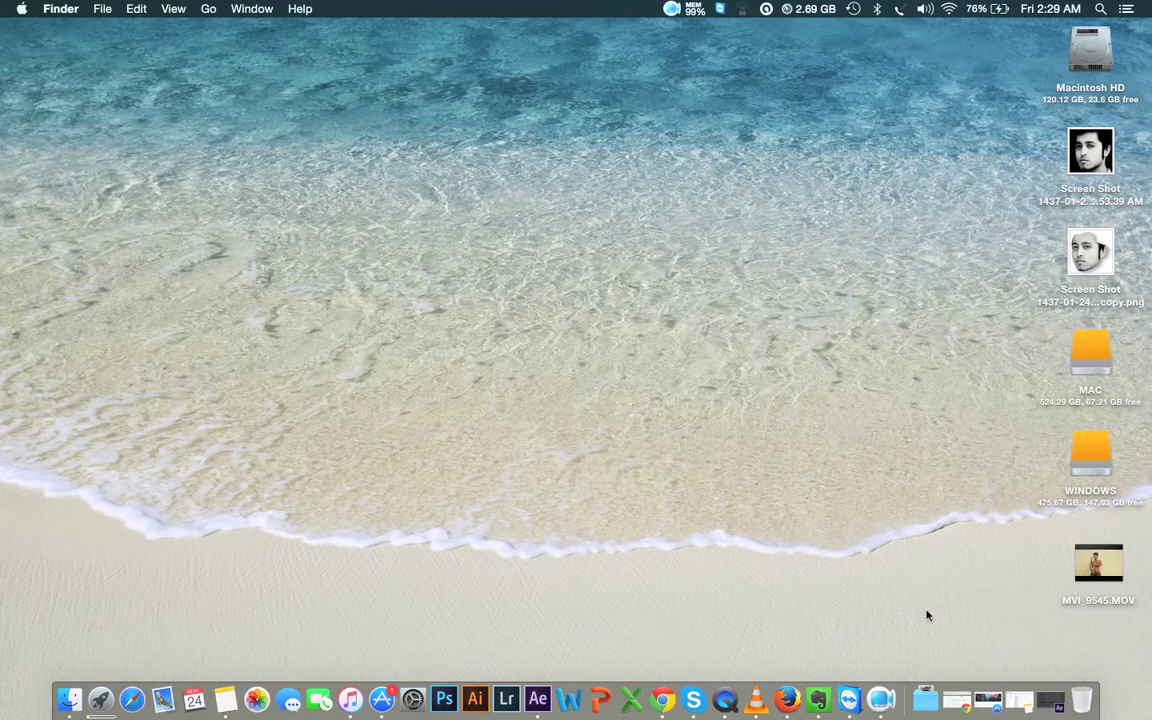
# Watch the "After Effect Magic Fun | Magic Tricks" video from the YouTube channel page in Chrome, and minimize the browser
pyautogui.click(948, 700)
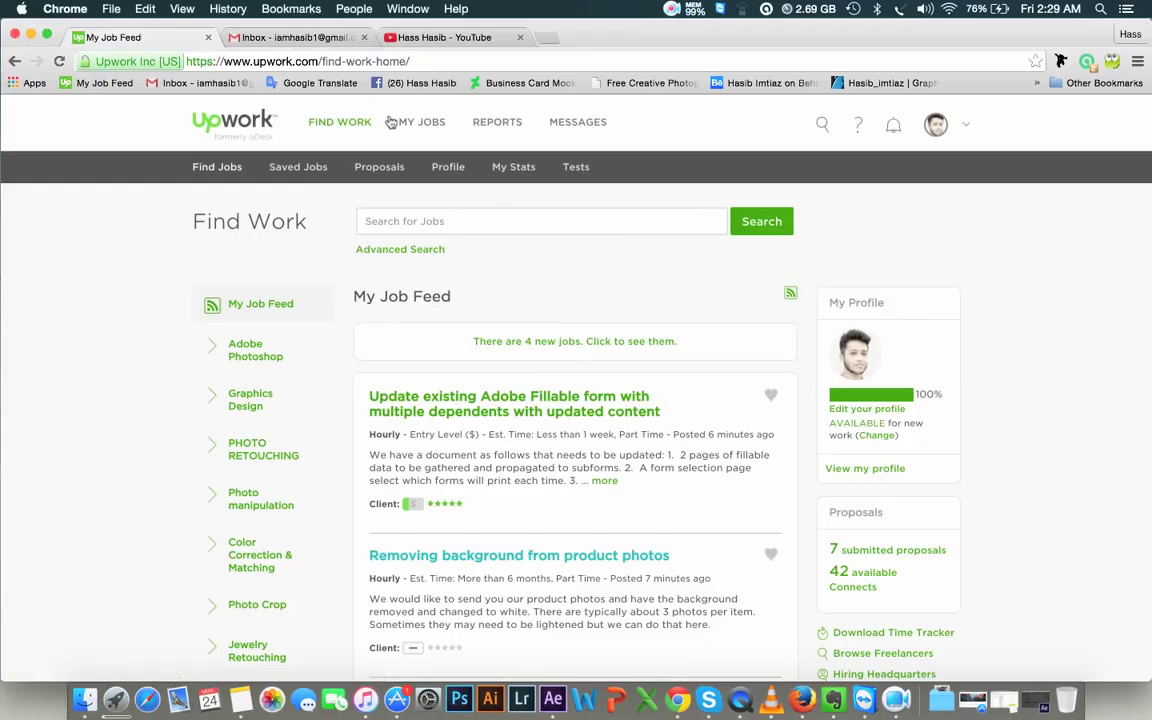
pyautogui.click(440, 37)
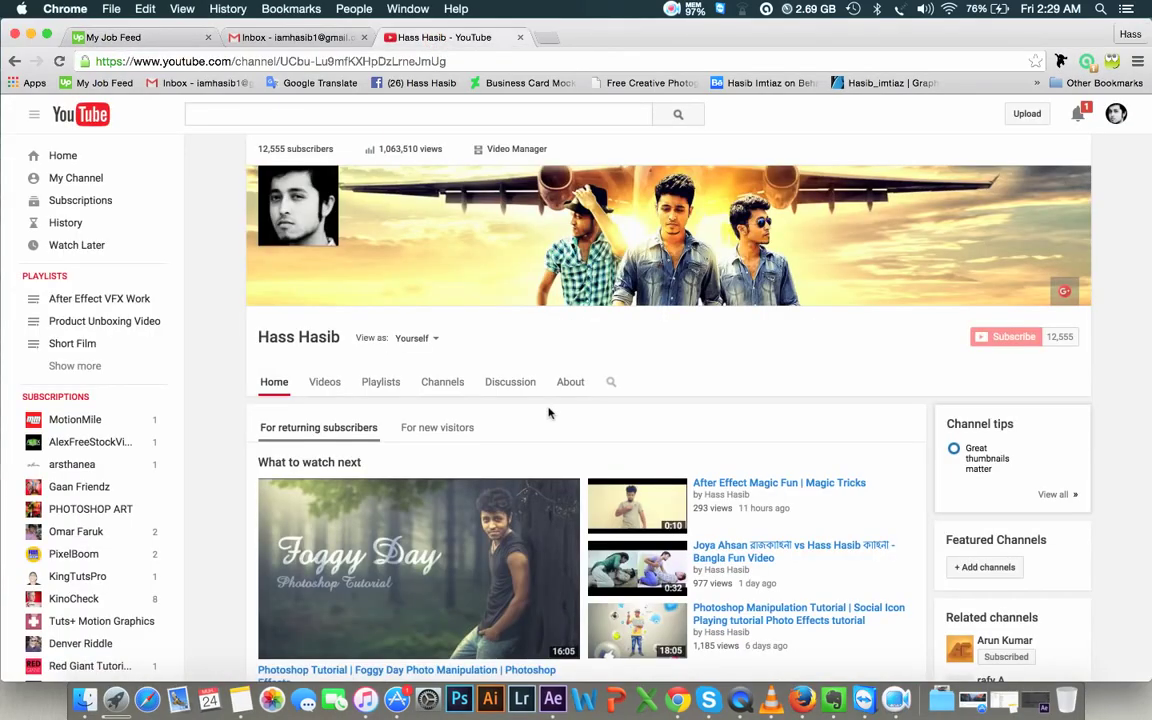
pyautogui.click(727, 483)
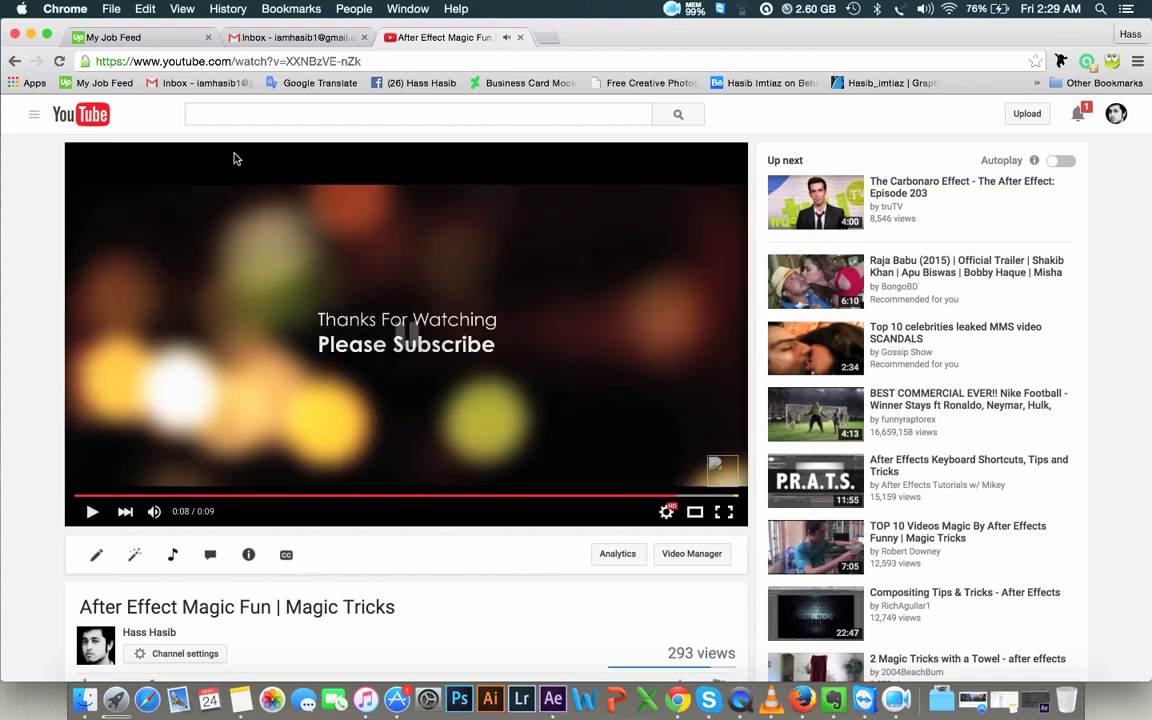
pyautogui.click(31, 36)
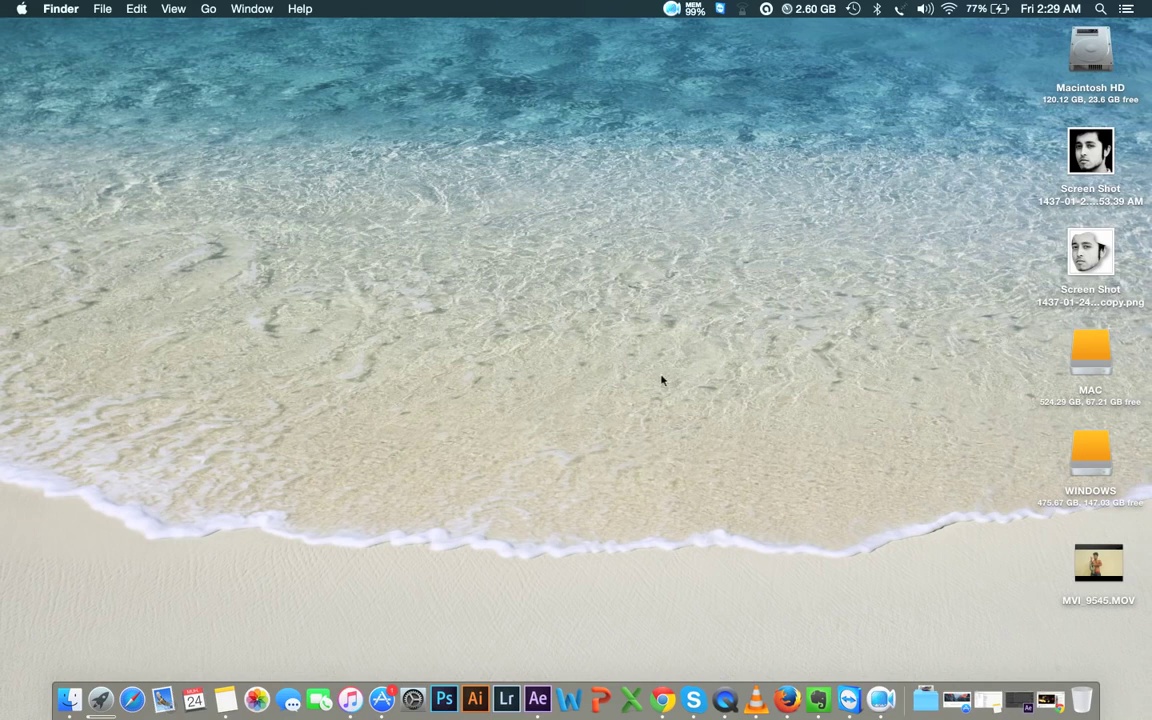
# Open MVI_9545.MOV from the desktop in QuickTime Player, play it, and lower the playback volume
pyautogui.moveTo(1111, 585)
pyautogui.click(1098, 563)
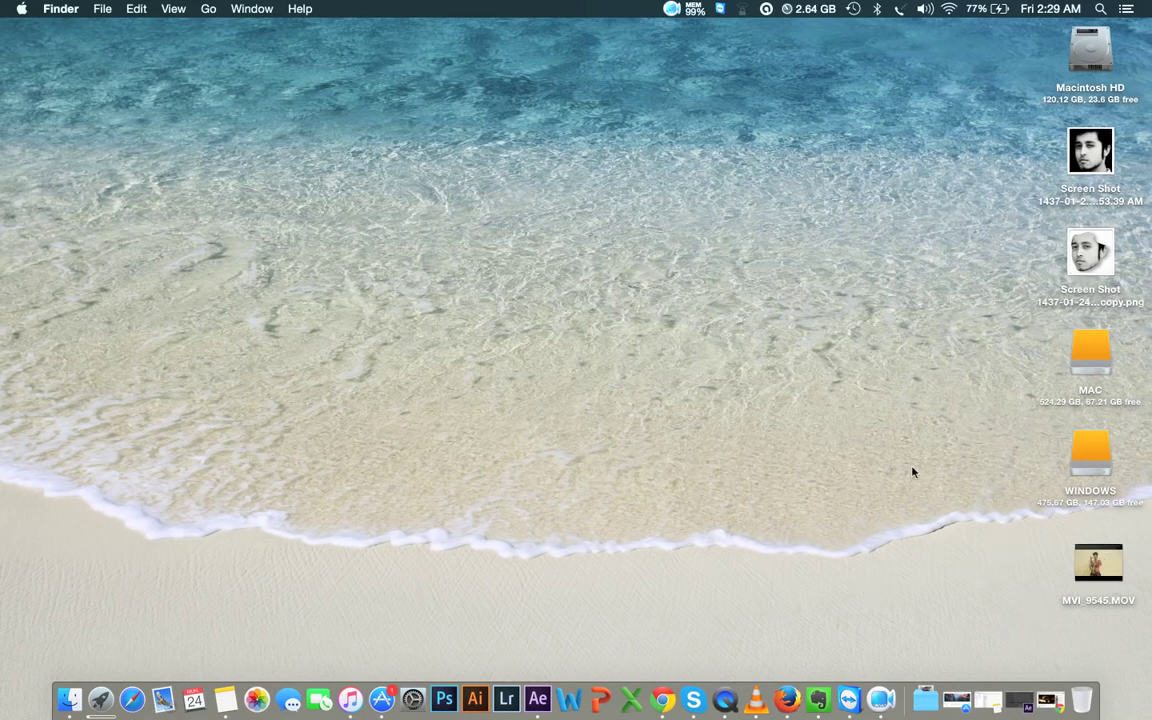
pyautogui.click(1095, 558)
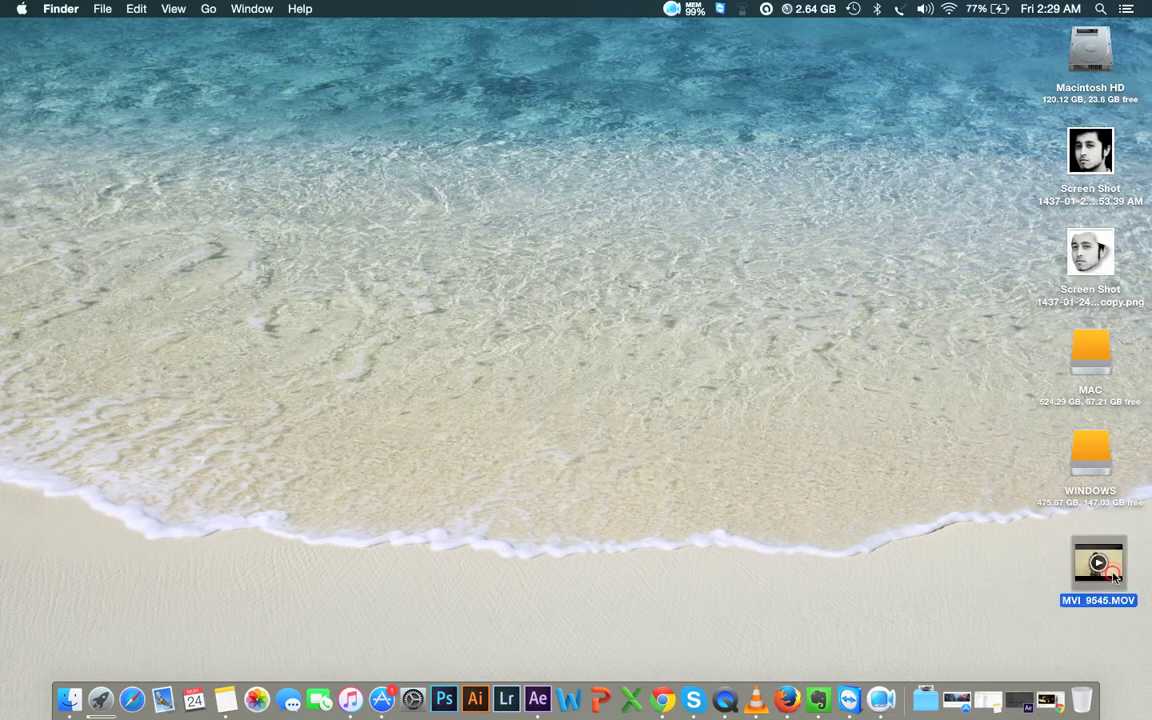
pyautogui.press('super+o')
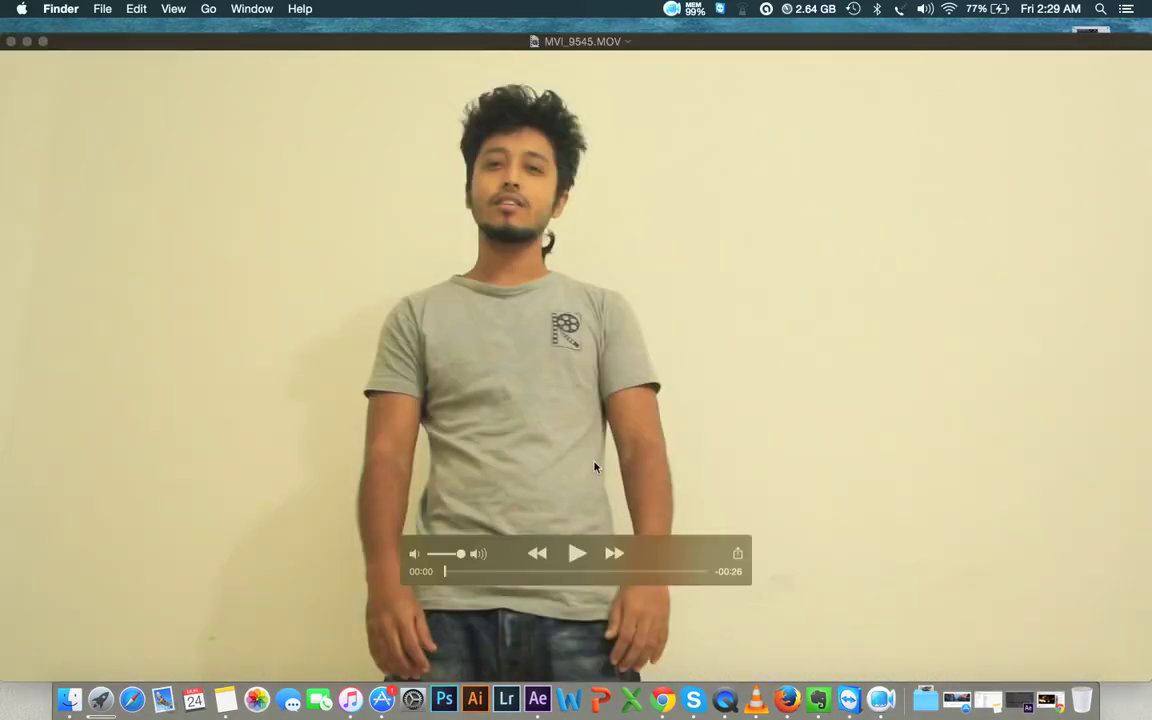
pyautogui.press('space')
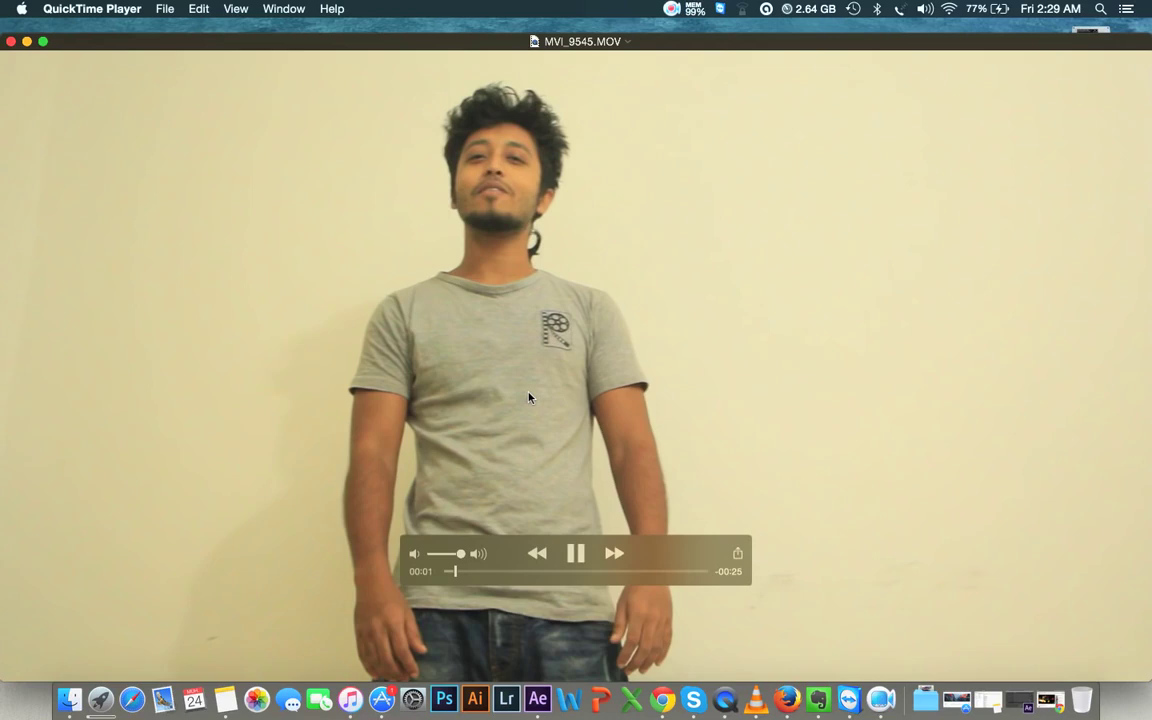
pyautogui.click(463, 555)
pyautogui.moveTo(463, 555); pyautogui.dragTo(438, 555)
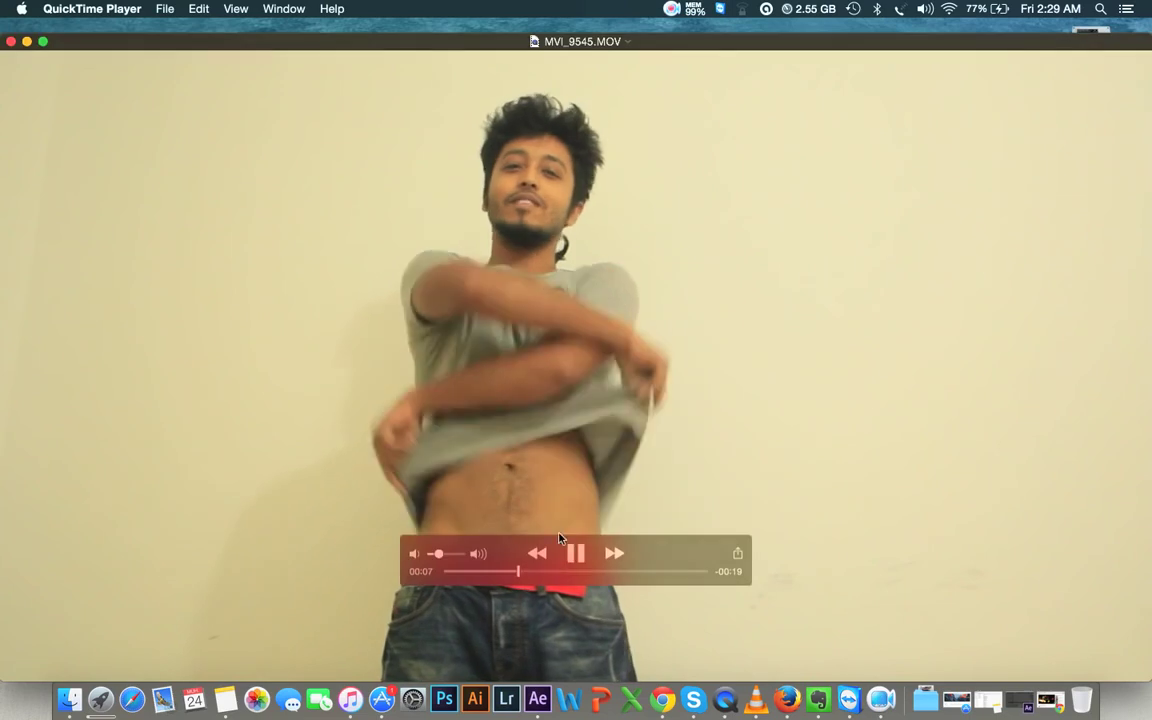
# Review the MVI_9545.MOV footage by skipping back and forth through the shirt-removal action, and pause it near the end
pyautogui.moveTo(518, 571); pyautogui.dragTo(497, 571)
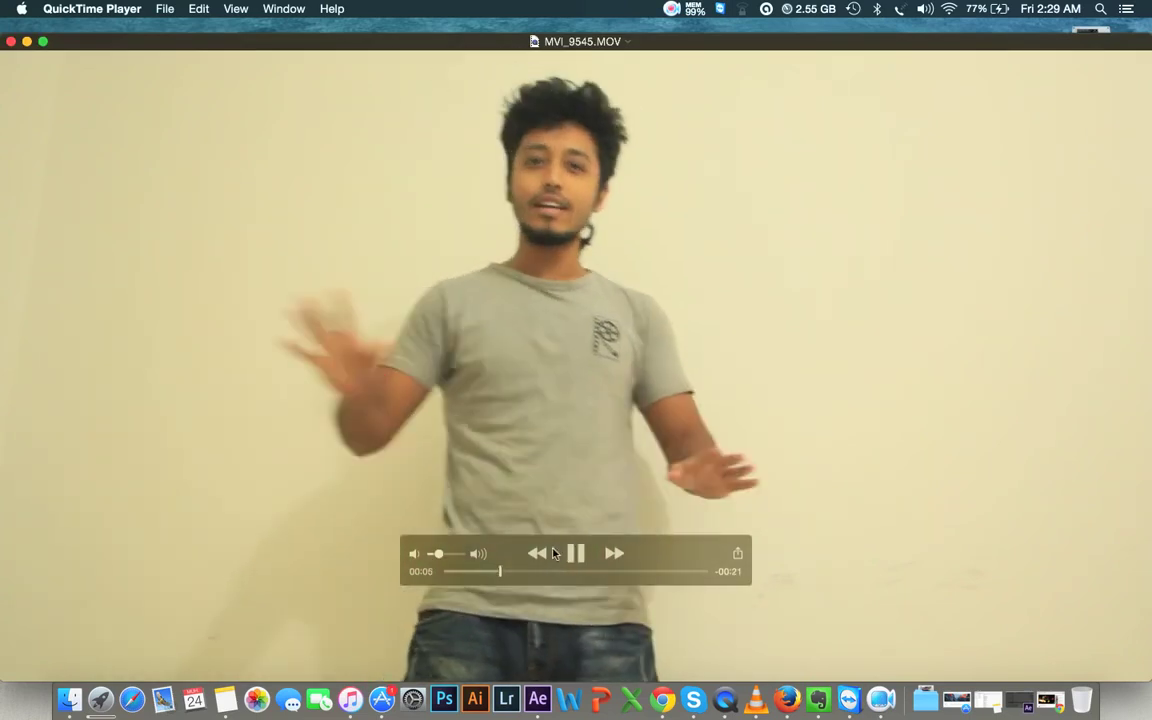
pyautogui.click(468, 571)
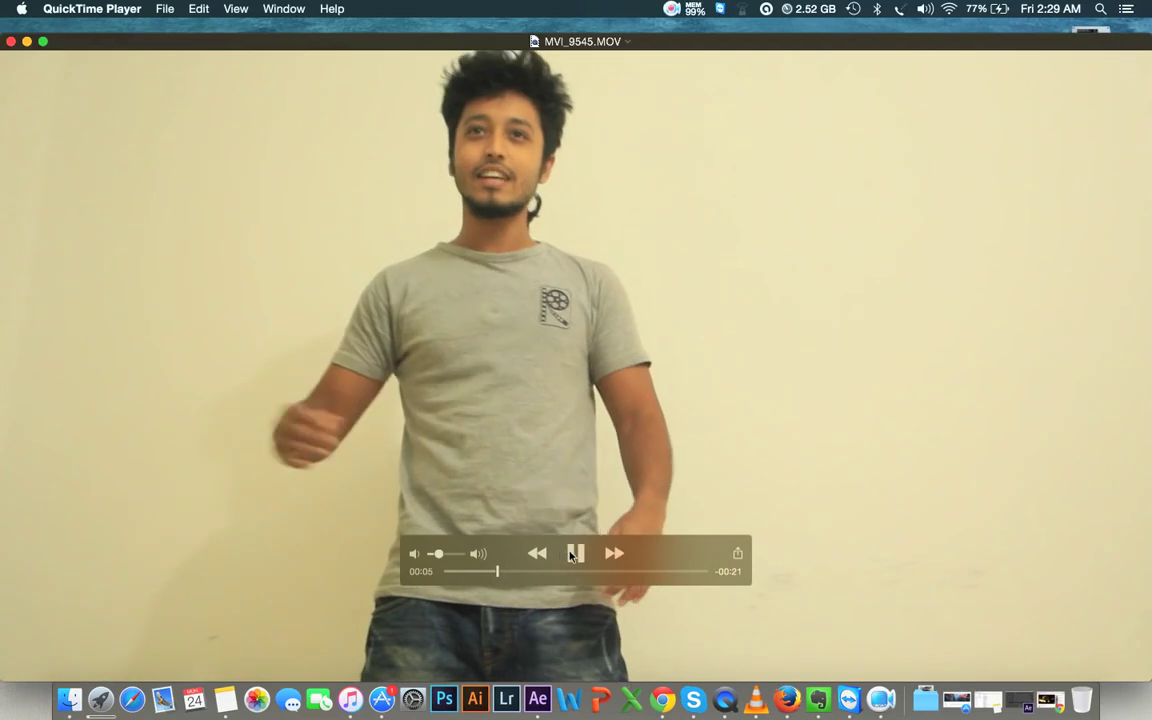
pyautogui.click(573, 553)
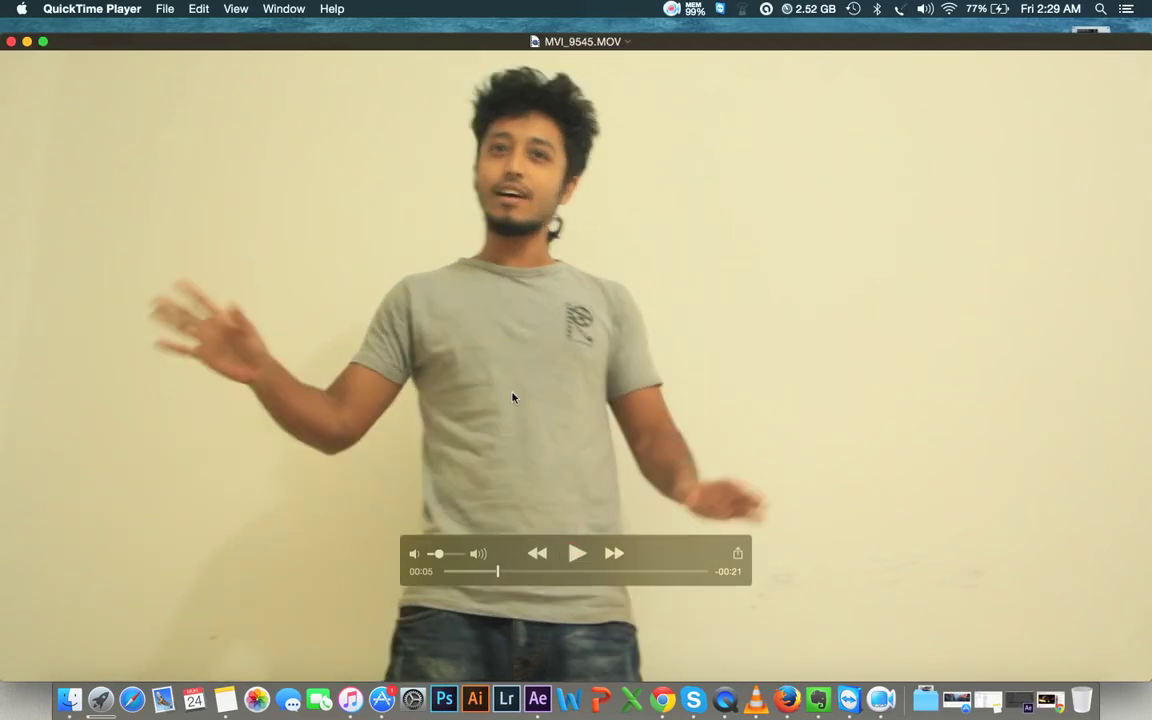
pyautogui.click(577, 554)
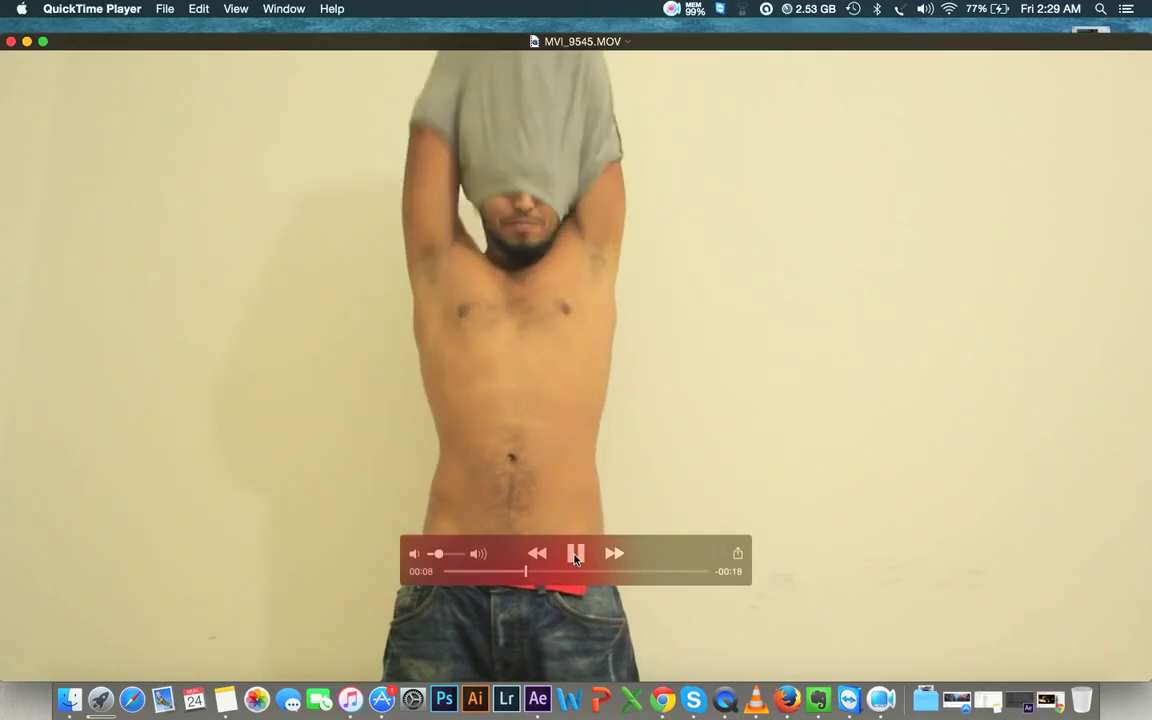
pyautogui.click(584, 572)
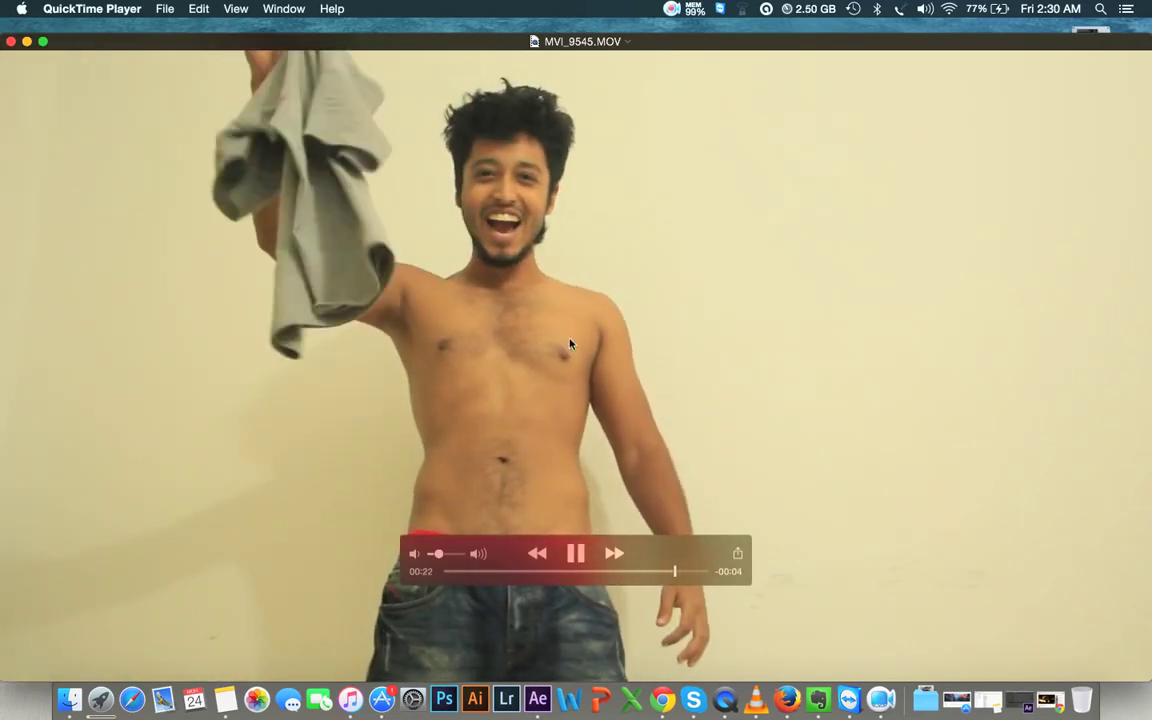
pyautogui.click(566, 549)
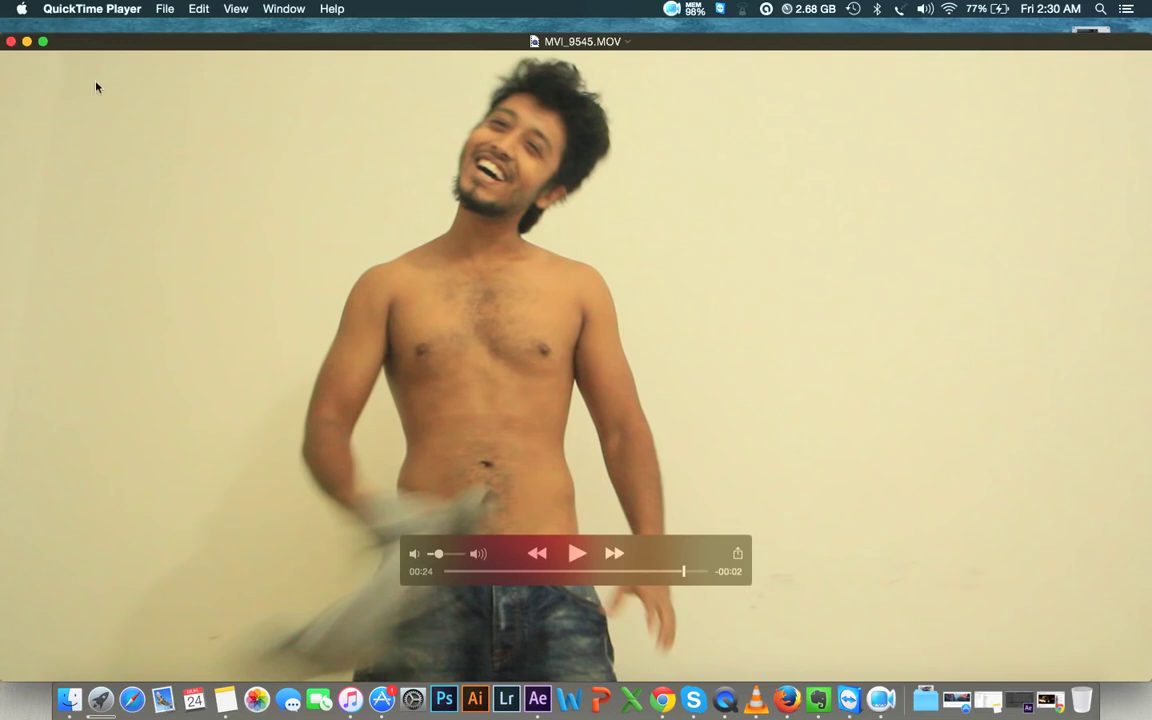
# Close the MVI_9545.MOV video and switch to the untitled project in Adobe After Effects CC 2014
pyautogui.click(11, 41)
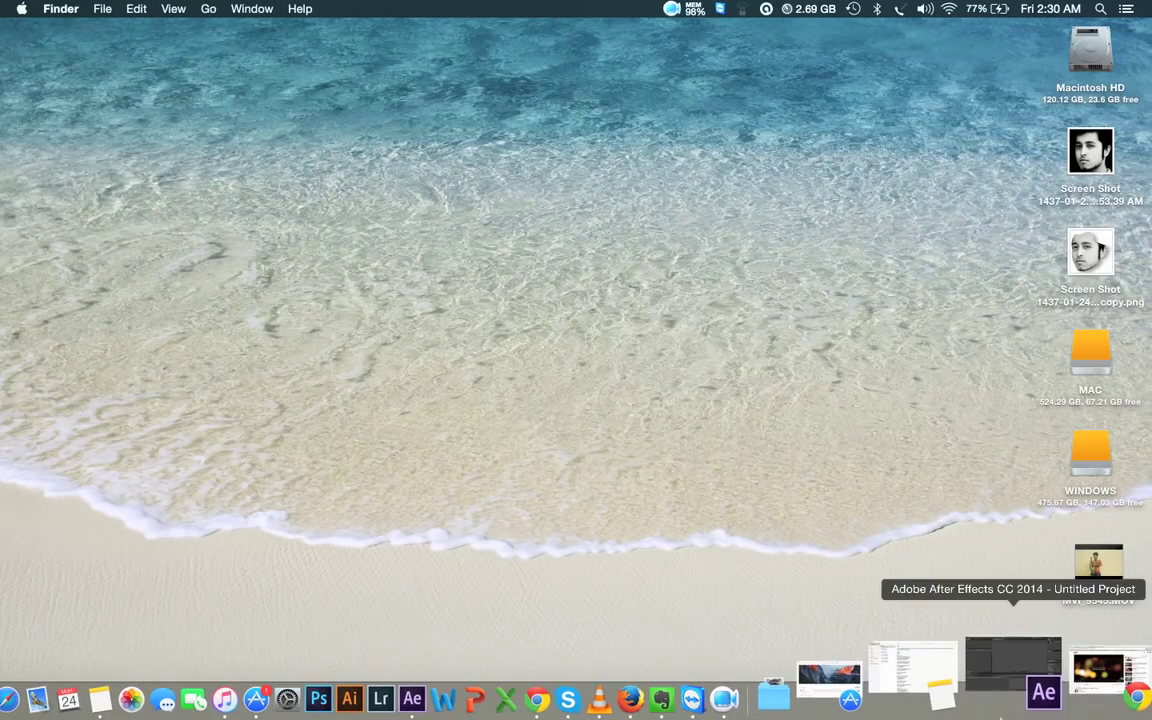
pyautogui.click(1012, 700)
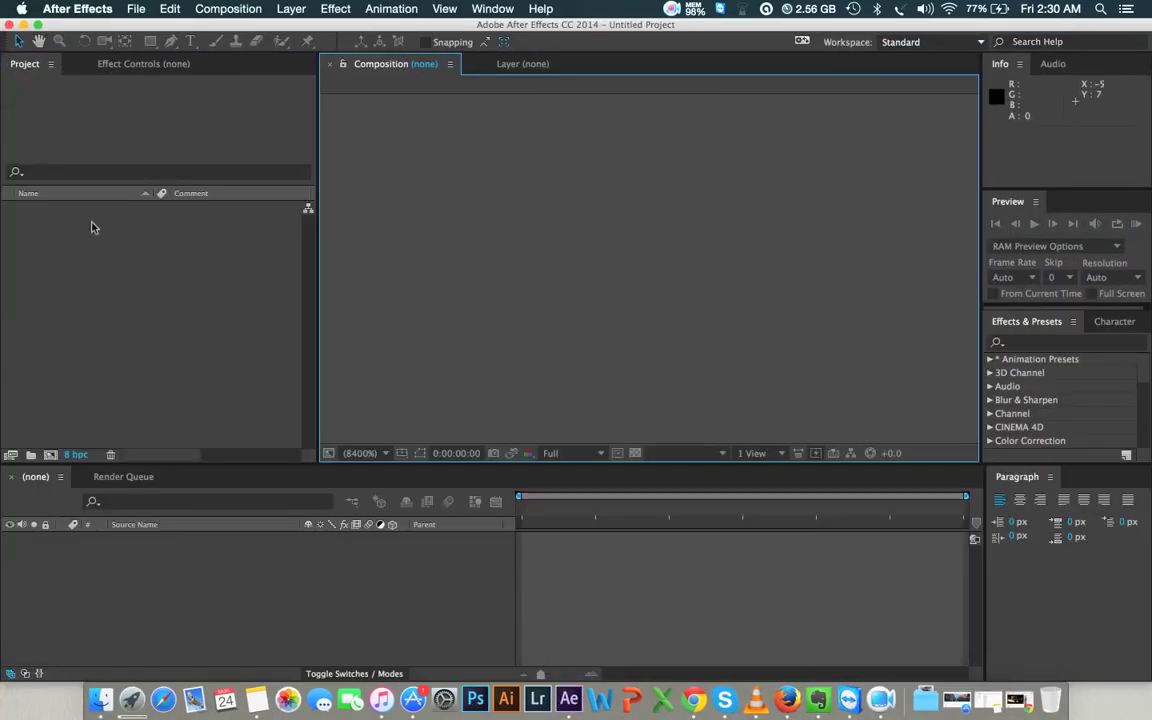
pyautogui.click(119, 288)
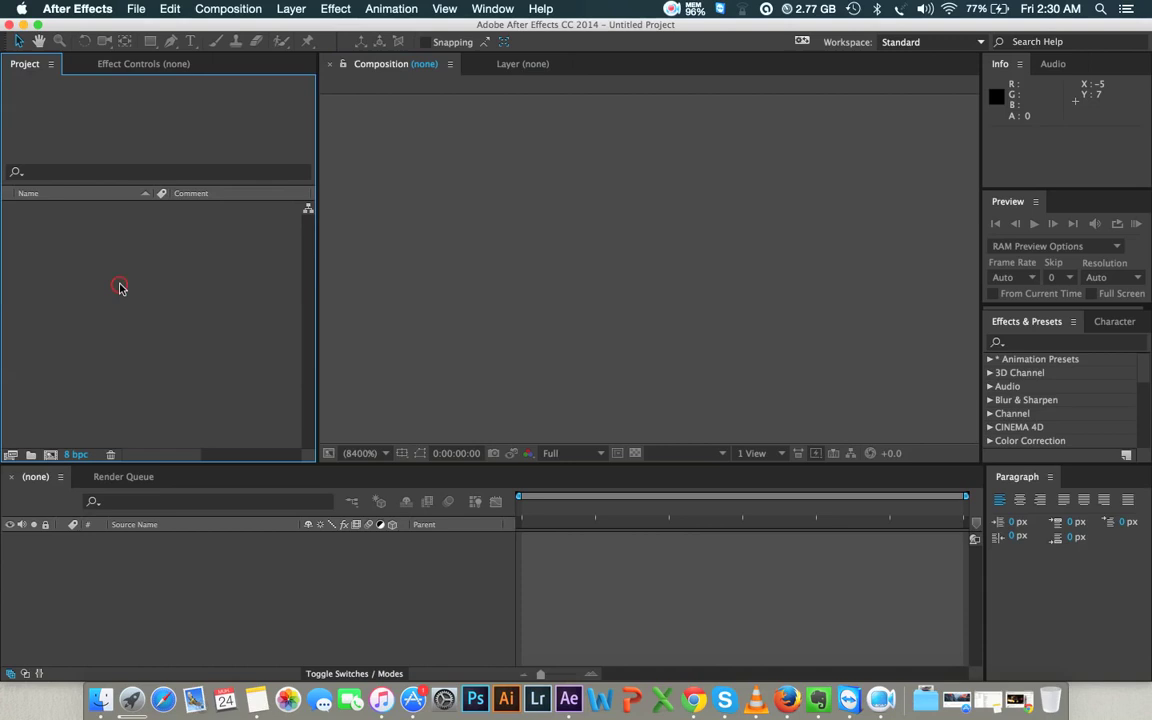
pyautogui.rightClick(131, 284)
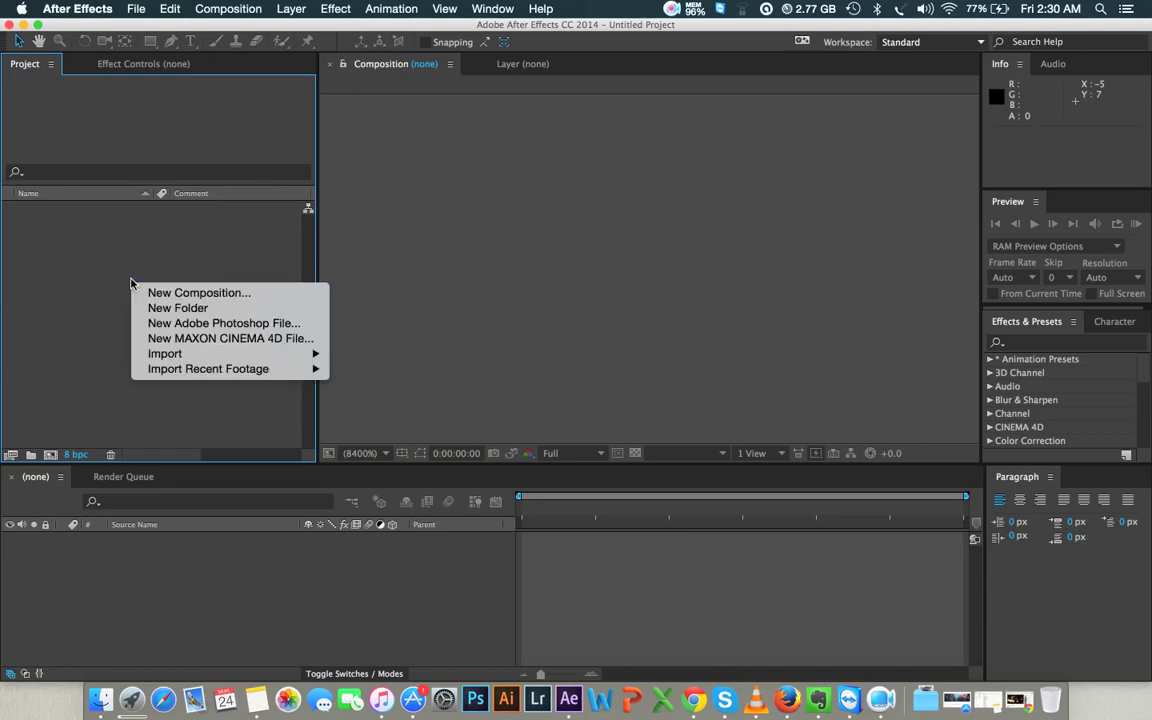
pyautogui.rightClick(86, 270)
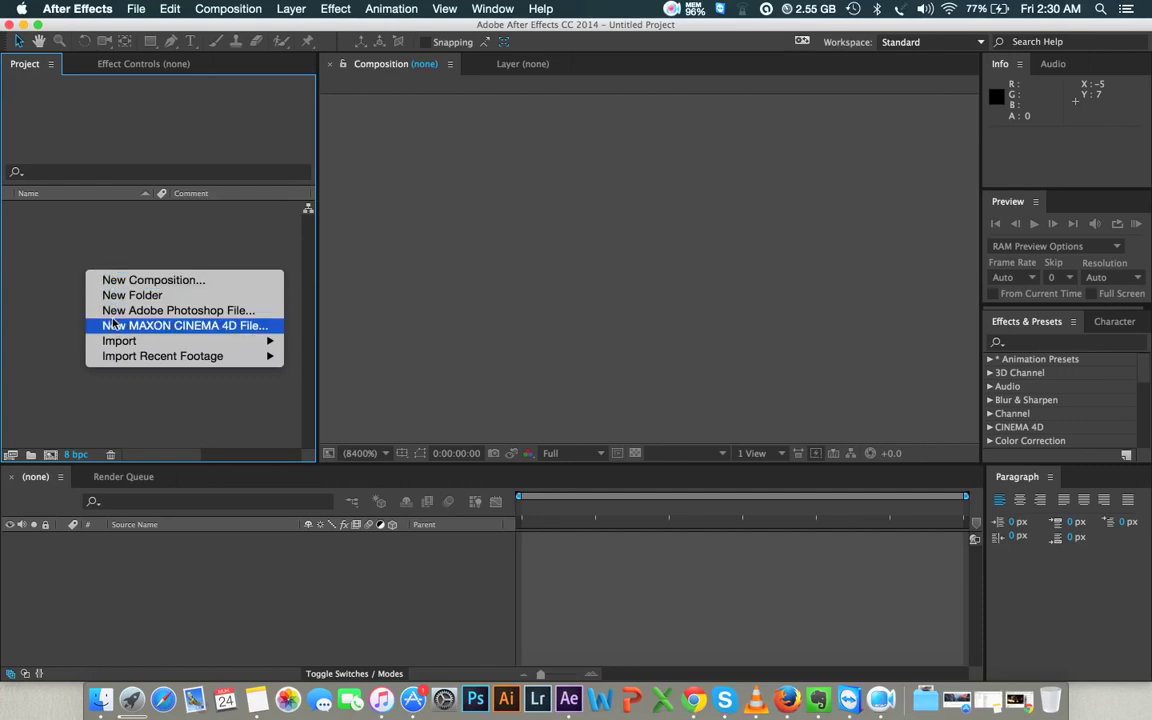
pyautogui.click(237, 9)
pyautogui.click(237, 10)
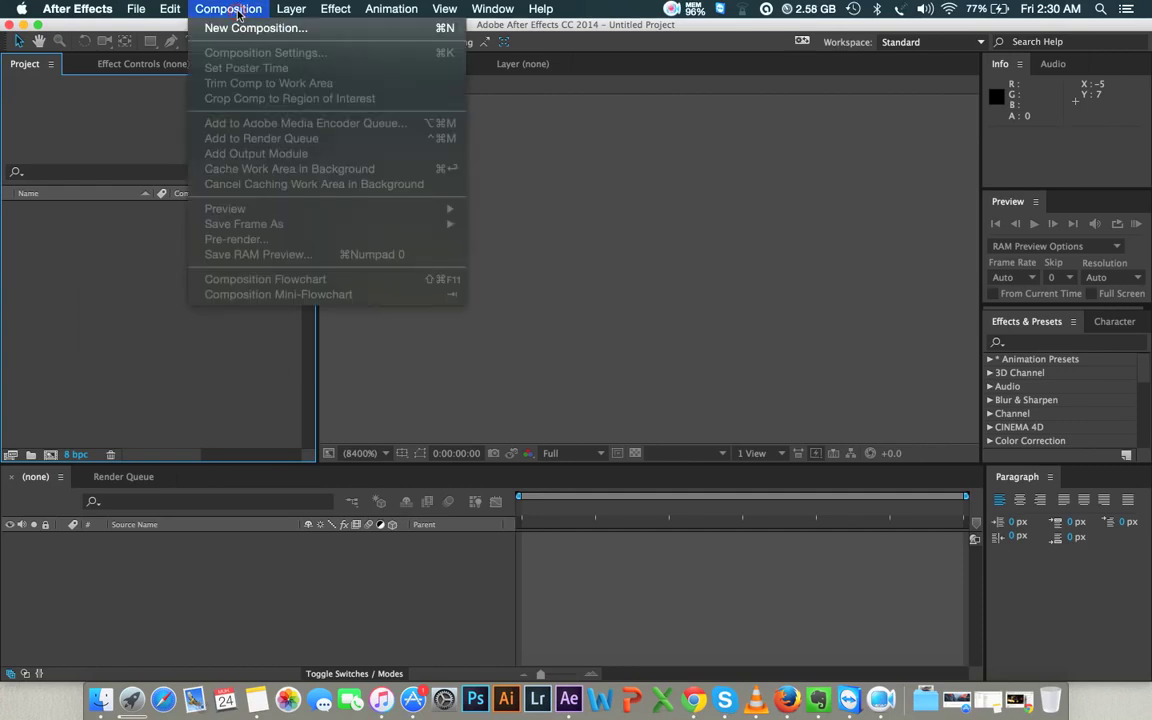
pyautogui.click(231, 28)
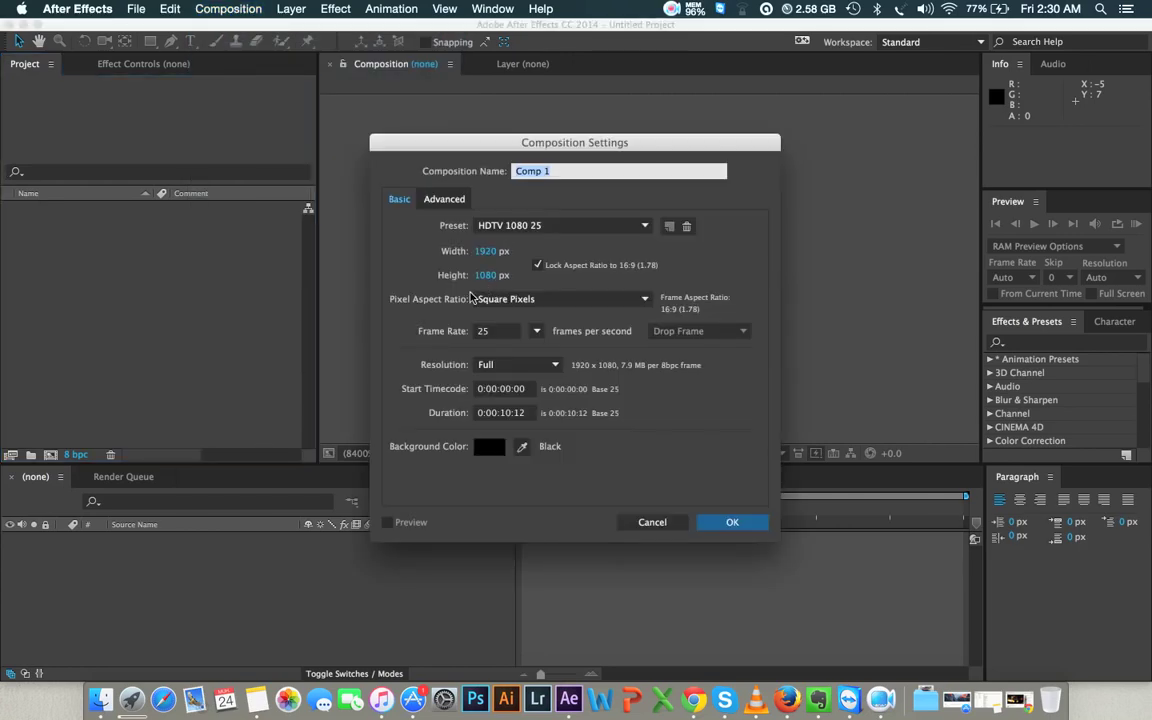
pyautogui.click(652, 523)
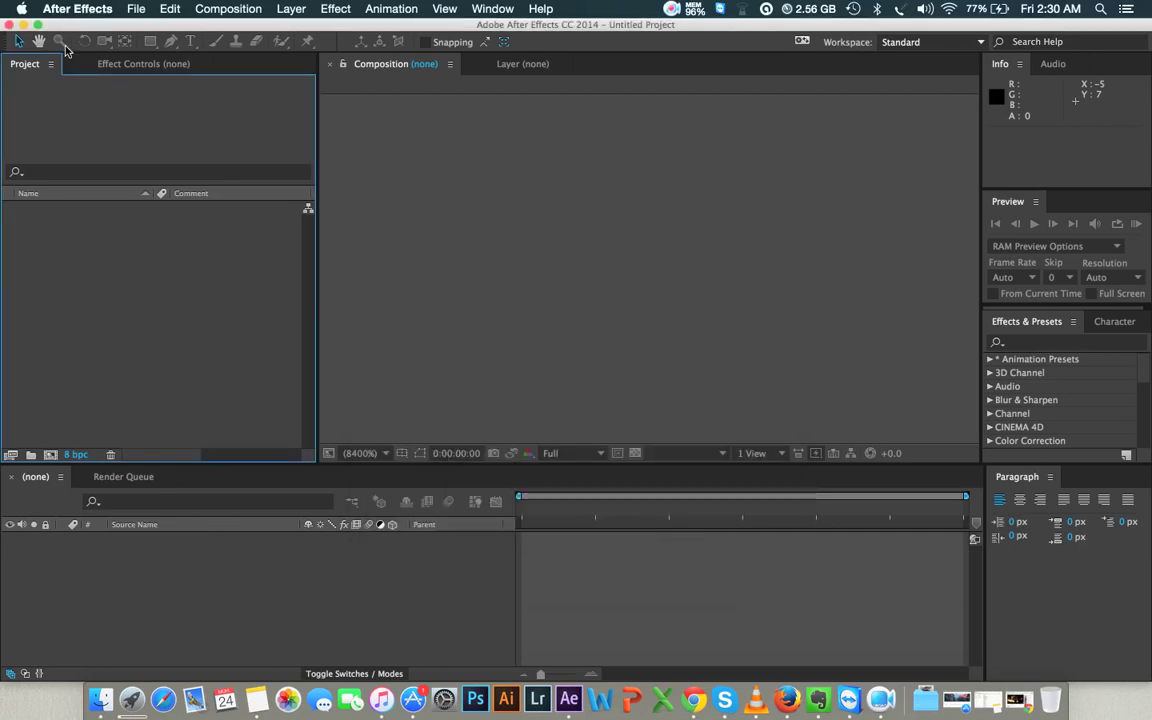
# Import MVI_9545.MOV from the Desktop as footage and create a composition from it
pyautogui.rightClick(108, 265)
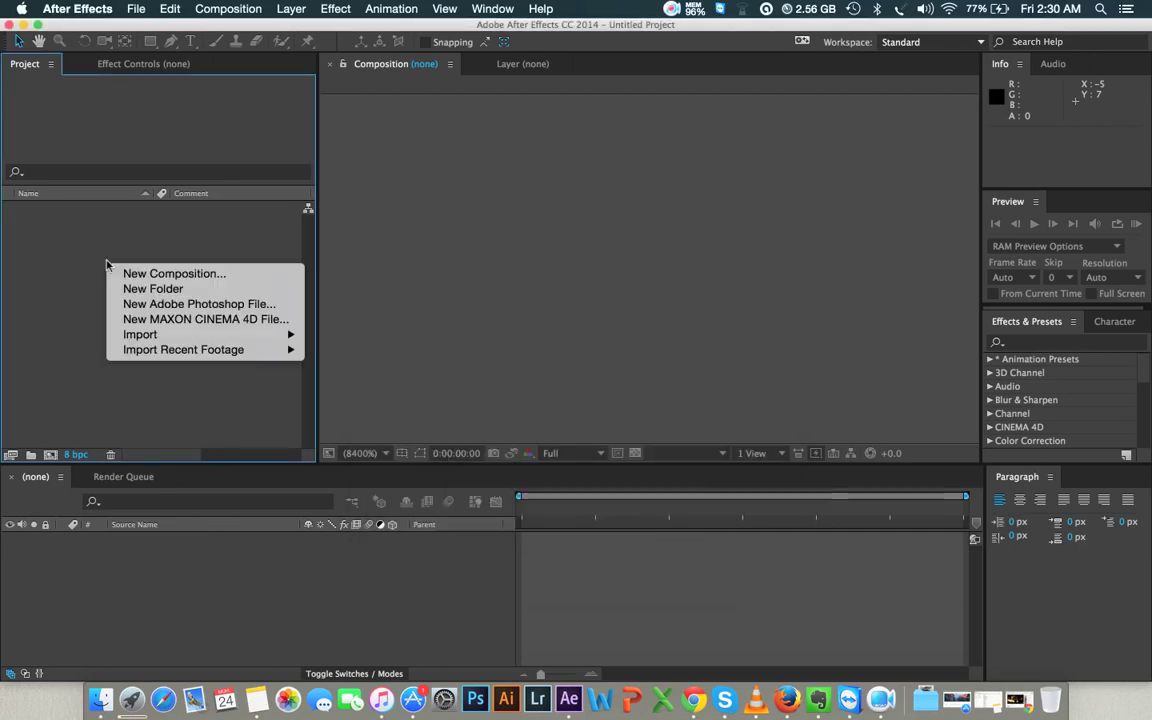
pyautogui.moveTo(195, 334)
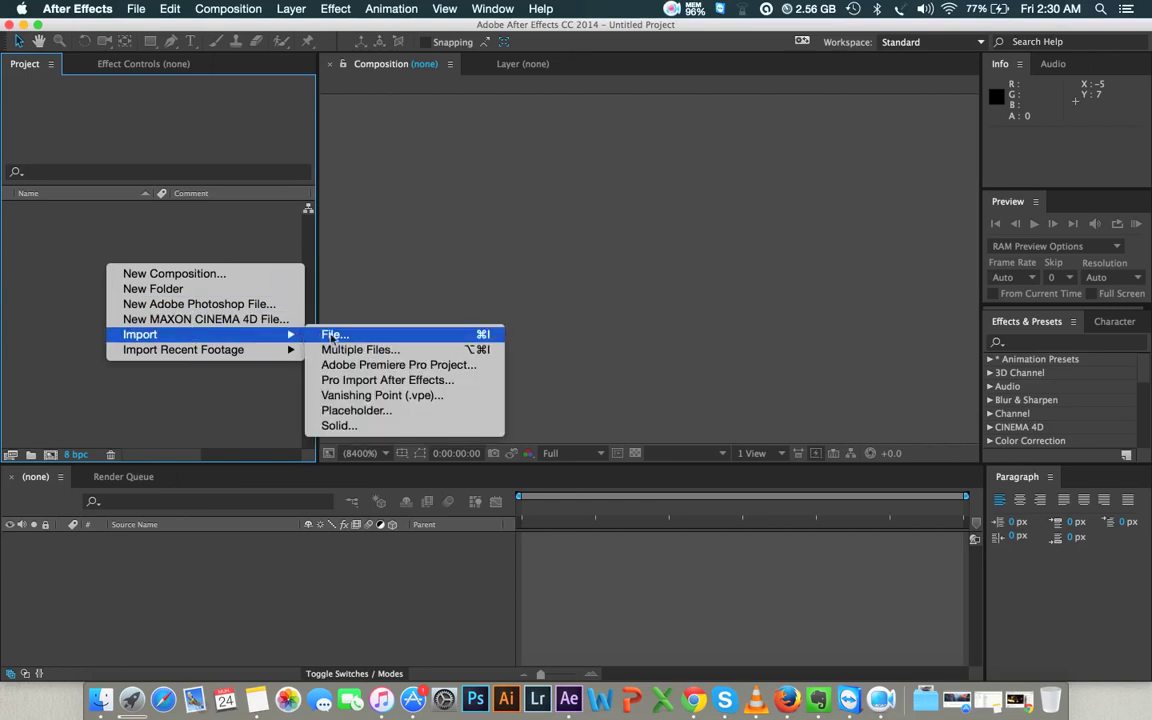
pyautogui.click(331, 336)
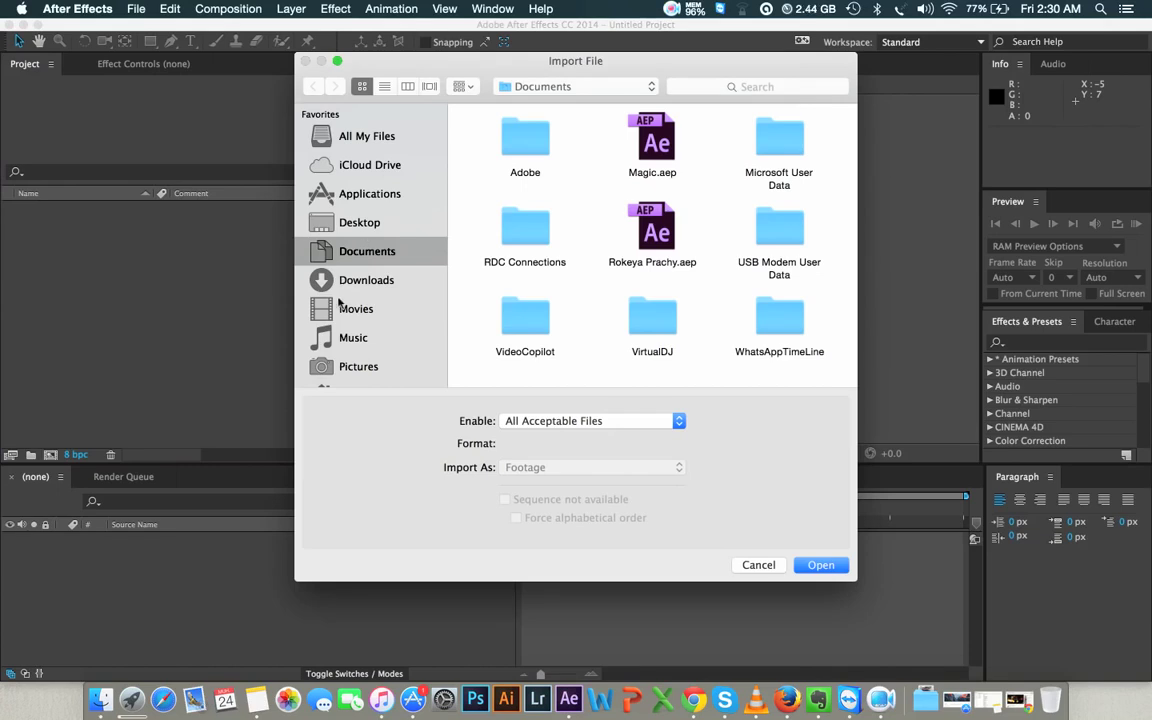
pyautogui.click(362, 224)
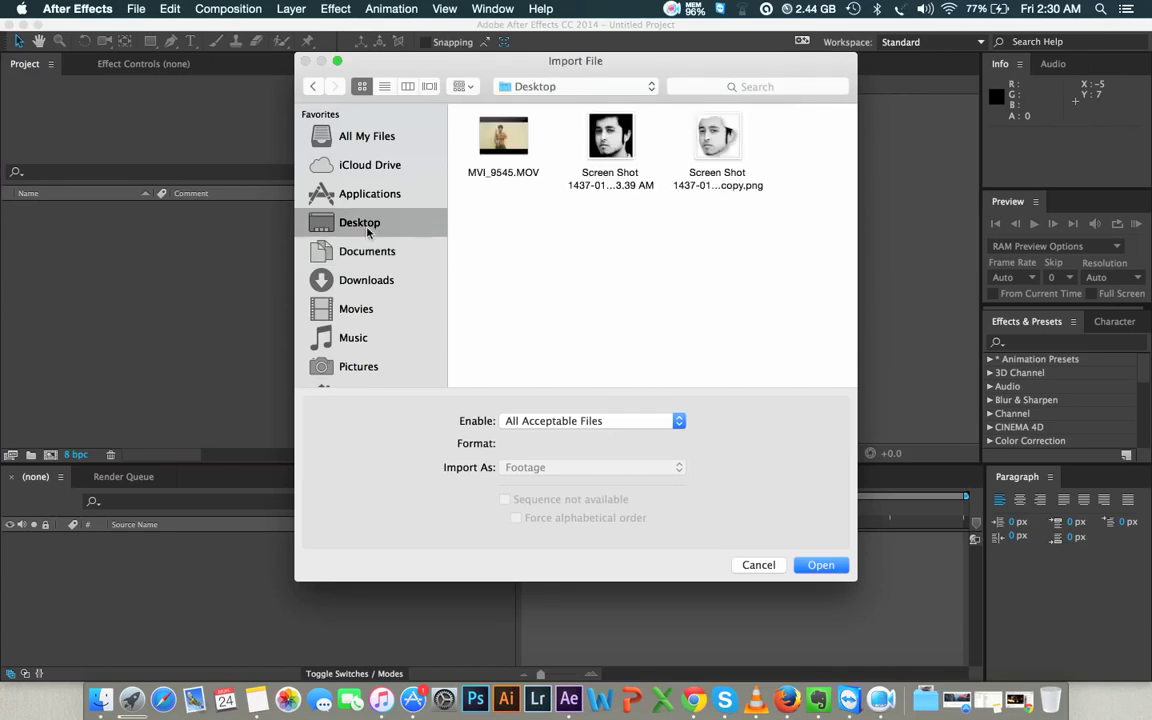
pyautogui.click(497, 129)
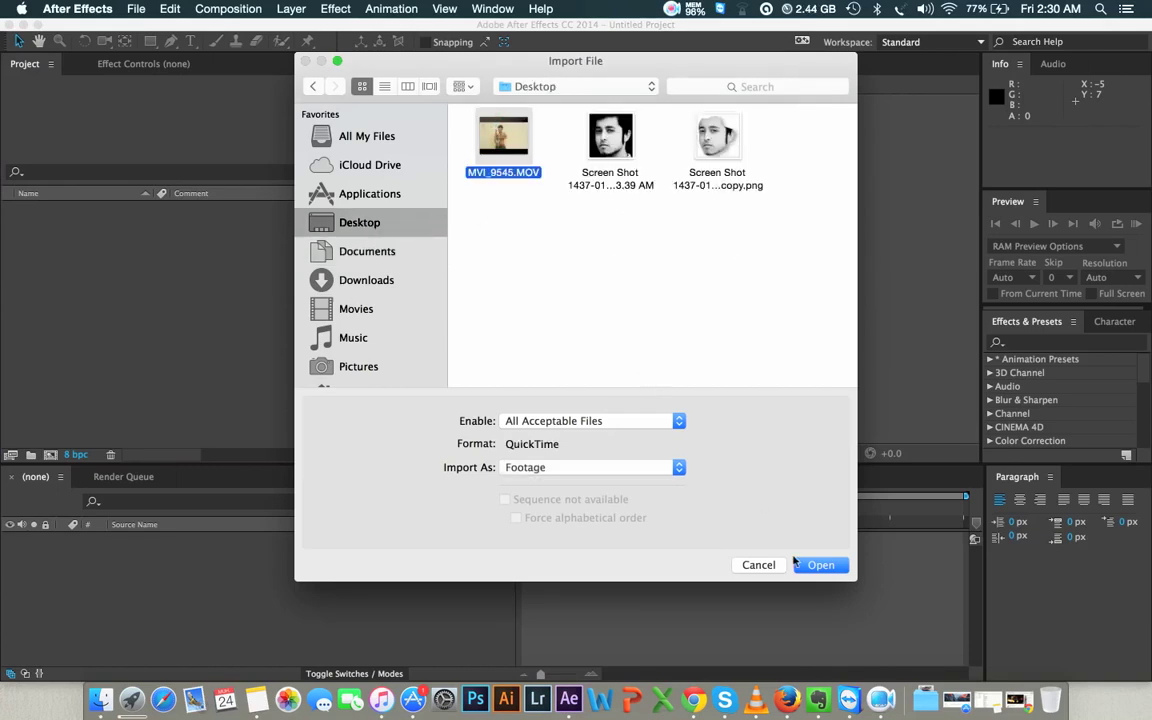
pyautogui.click(815, 568)
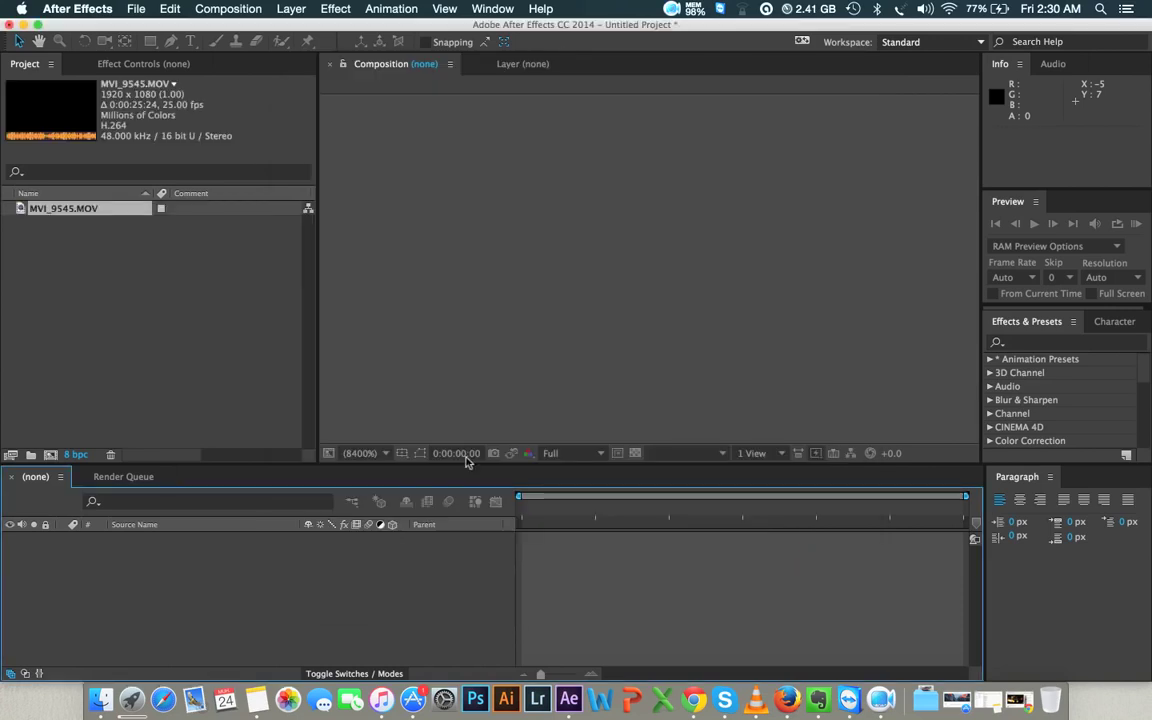
pyautogui.moveTo(81, 216); pyautogui.dragTo(224, 597)
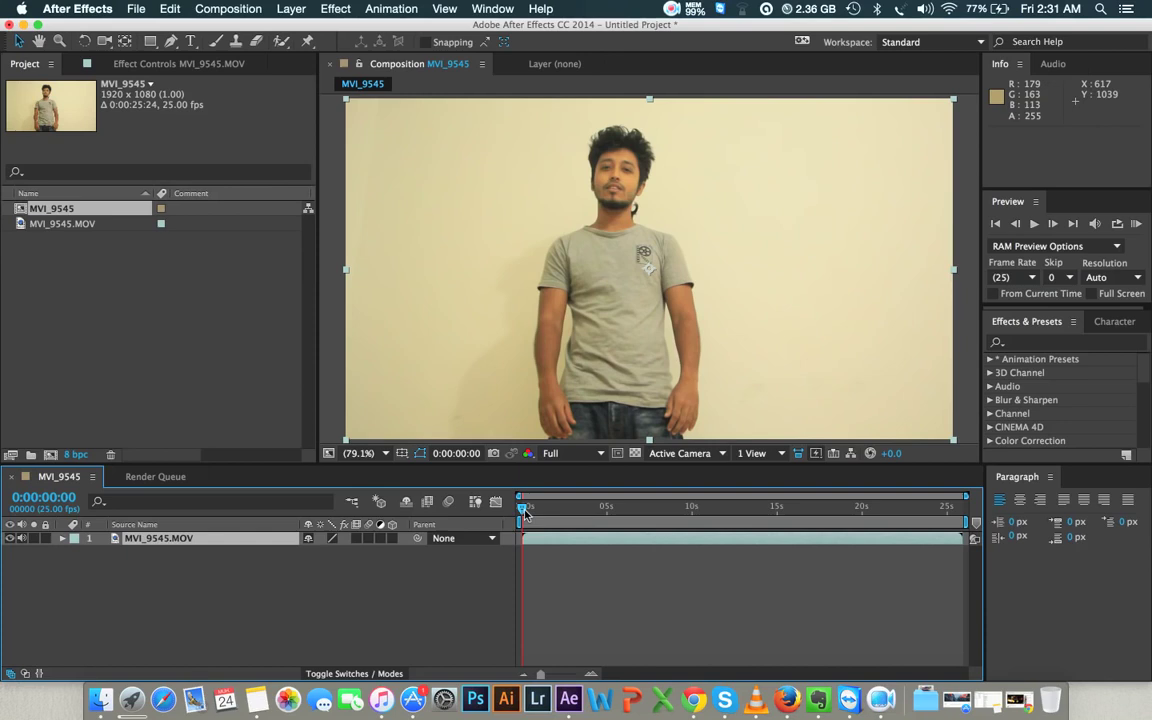
# Run a RAM preview of the MVI_9545 composition from its beginning, and stop it
pyautogui.moveTo(526, 513)
pyautogui.mouseDown()
pyautogui.moveTo(545, 512)
pyautogui.moveTo(505, 510)
pyautogui.mouseUp()
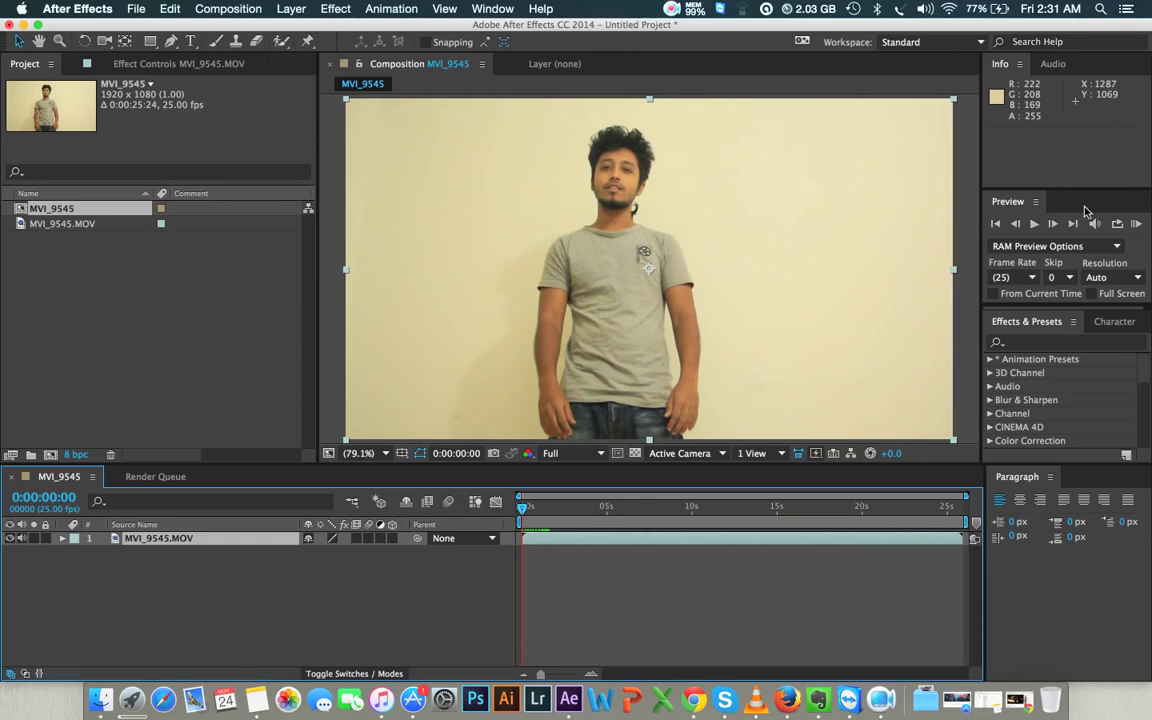
pyautogui.click(1135, 223)
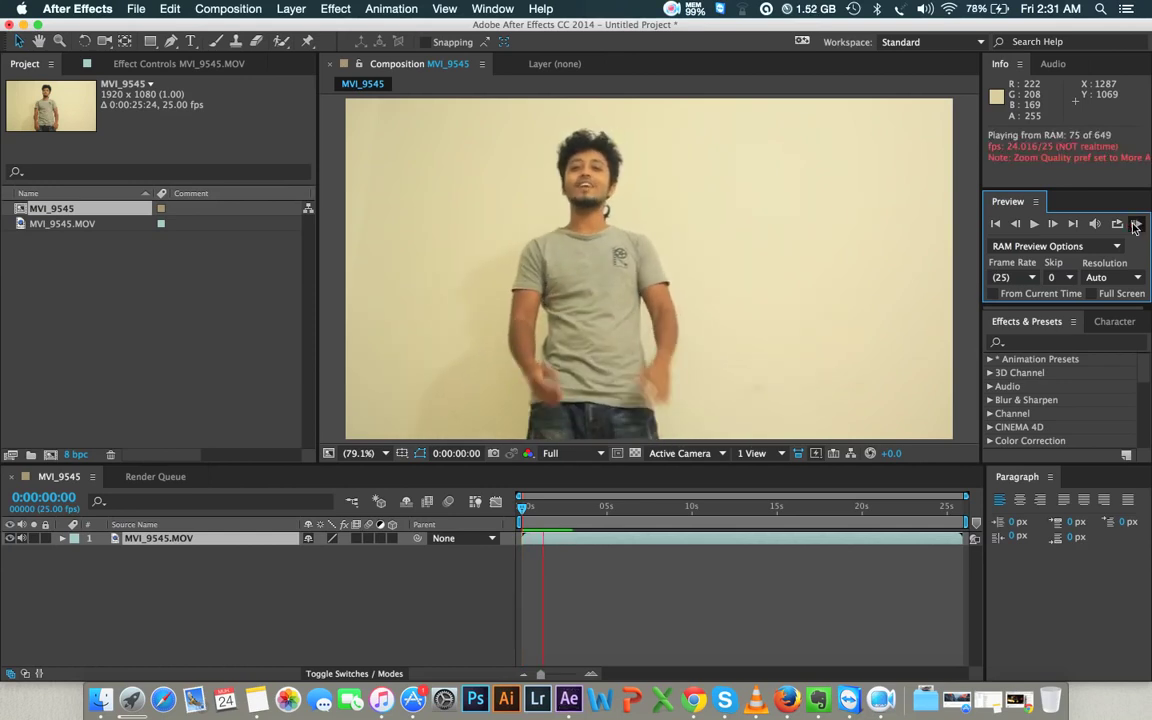
pyautogui.click(1135, 224)
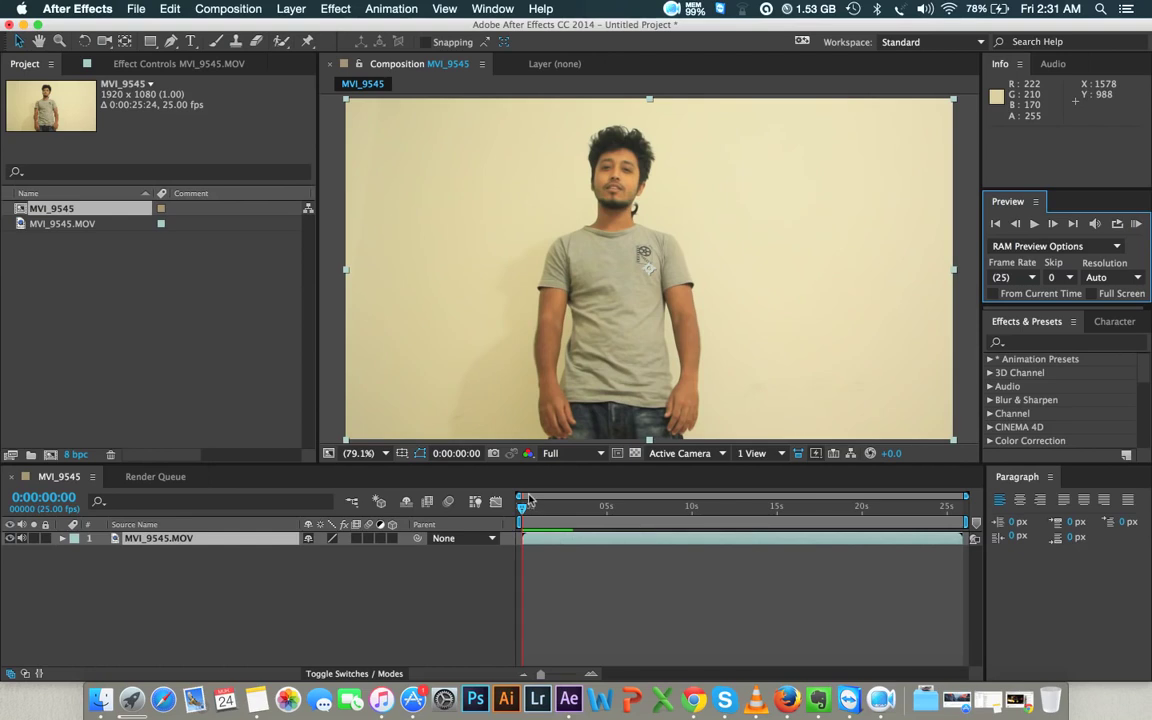
# Start the work area at 0:00:00:13 and trim the MVI_9545 composition to it
pyautogui.moveTo(524, 509); pyautogui.dragTo(535, 540)
pyautogui.press('b')
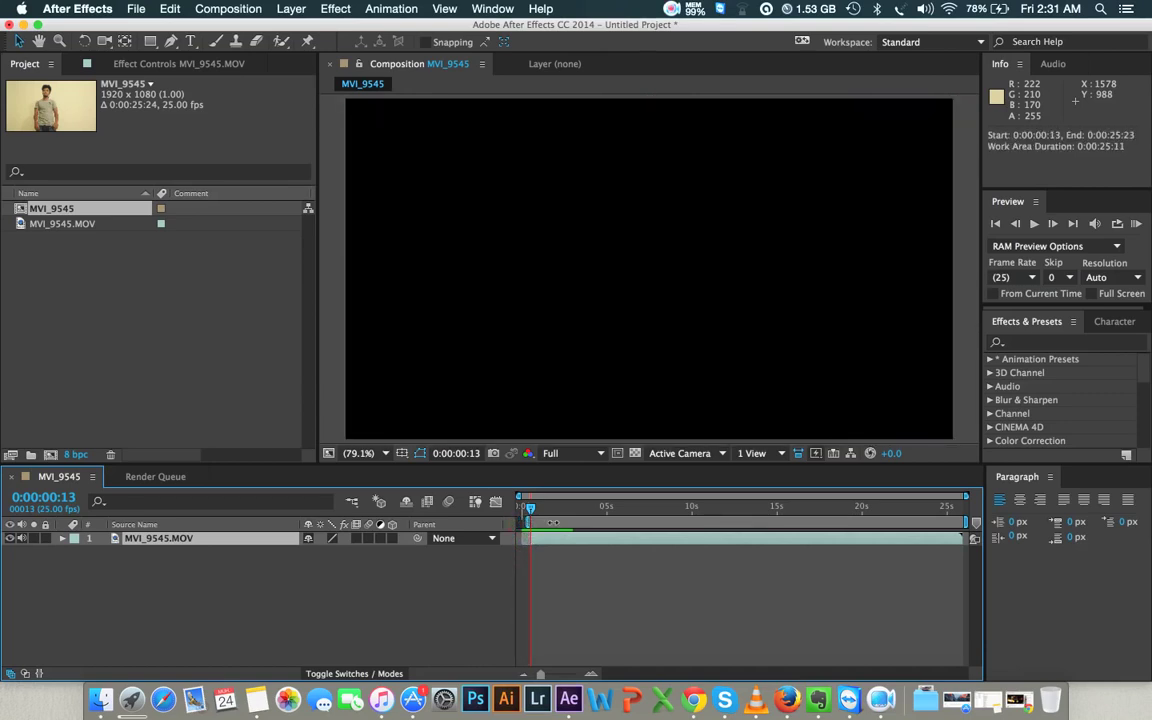
pyautogui.rightClick(550, 525)
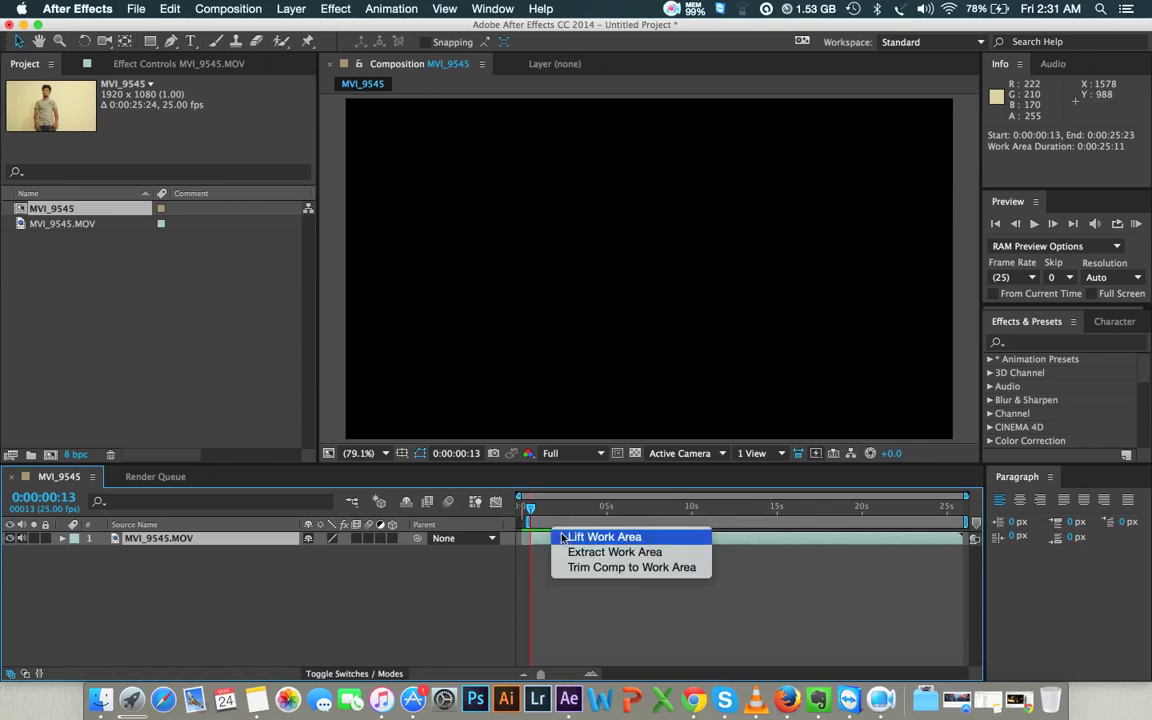
pyautogui.click(594, 568)
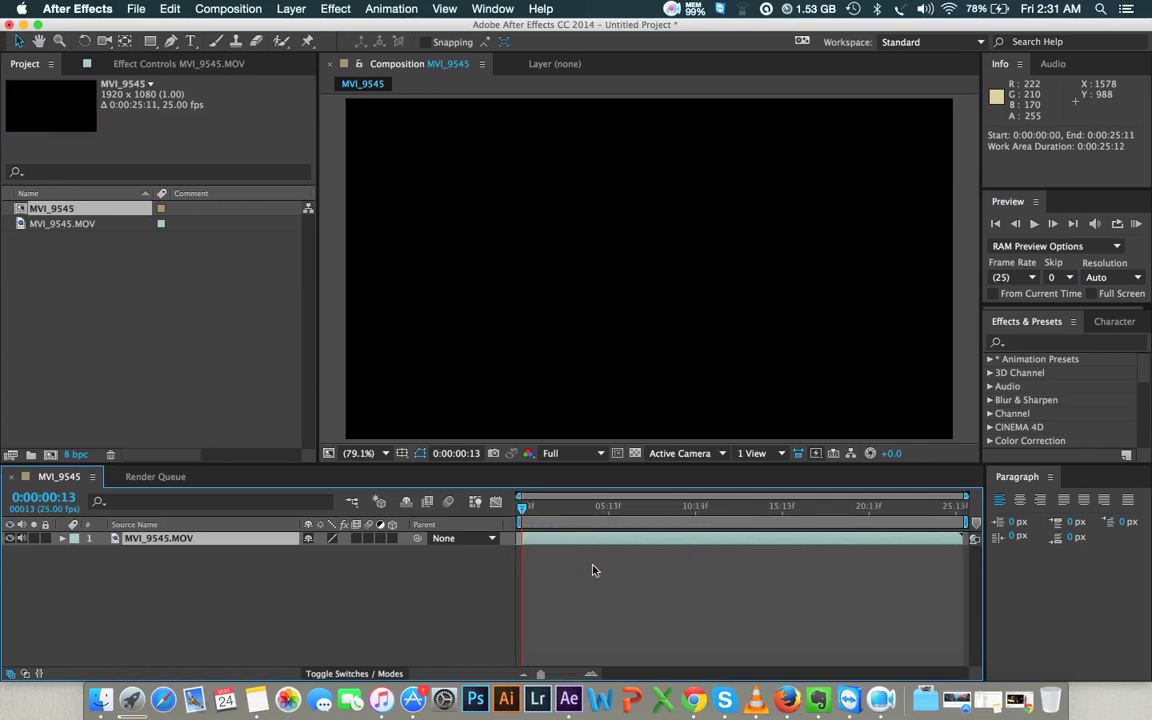
# Extend the start of the MVI_9545.MOV layer back to 0:00:00:09 so it covers the composition's first frame
pyautogui.moveTo(522, 506); pyautogui.dragTo(525, 506)
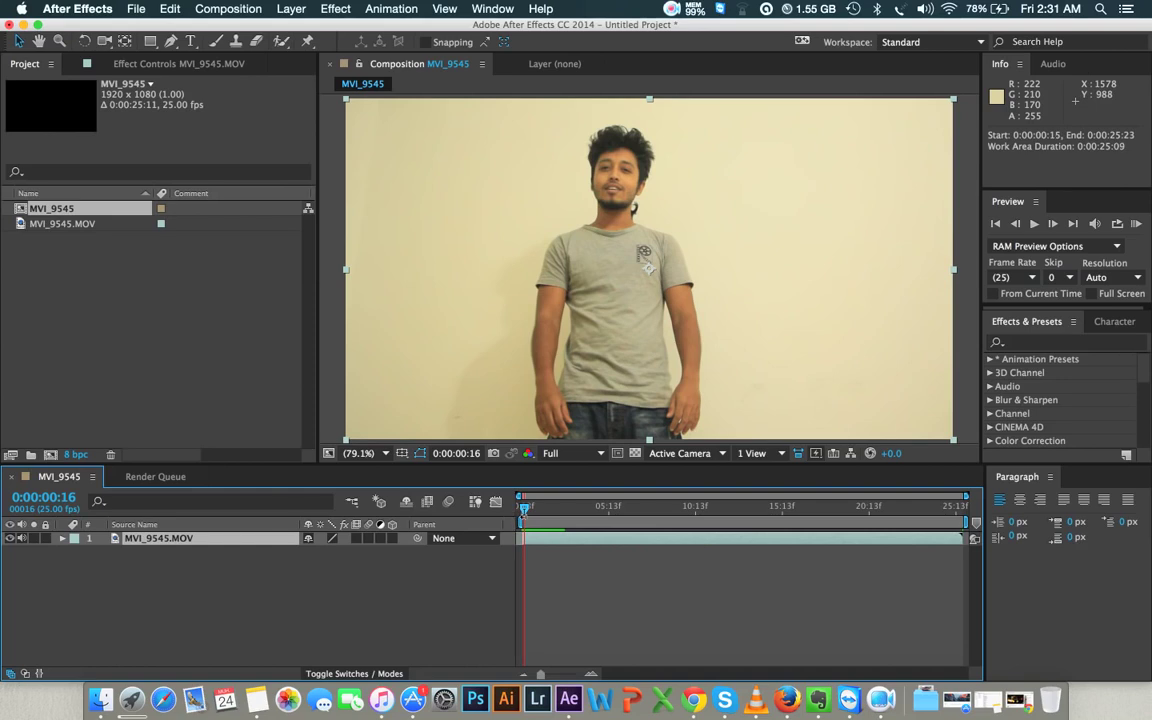
pyautogui.moveTo(525, 511); pyautogui.dragTo(489, 518)
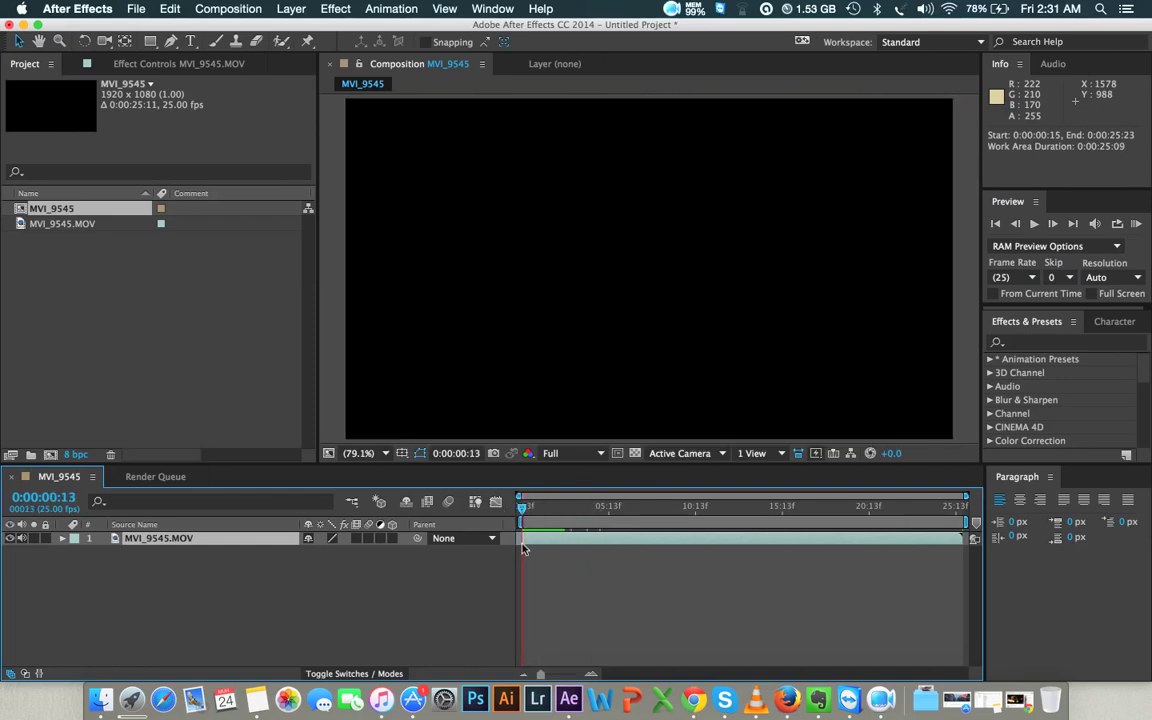
pyautogui.moveTo(522, 539); pyautogui.dragTo(585, 513)
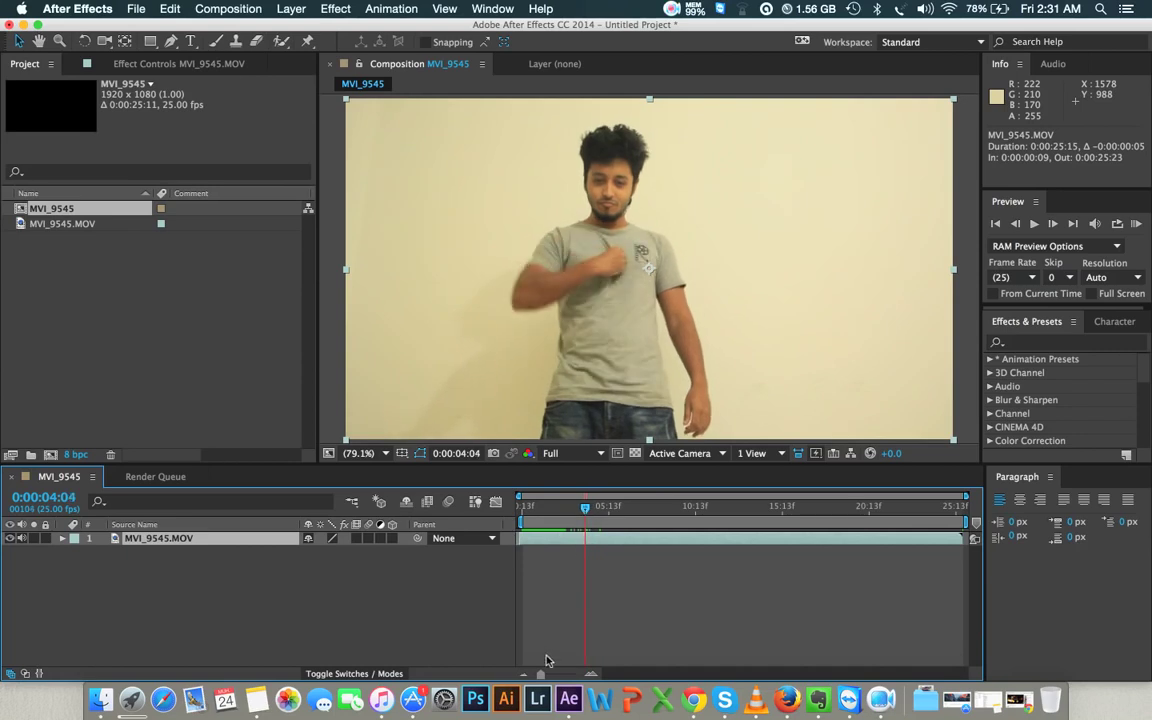
# Locate the arm-swing frame at 0:00:04:06 and split the MVI_9545.MOV layer there
pyautogui.moveTo(538, 674); pyautogui.dragTo(578, 678)
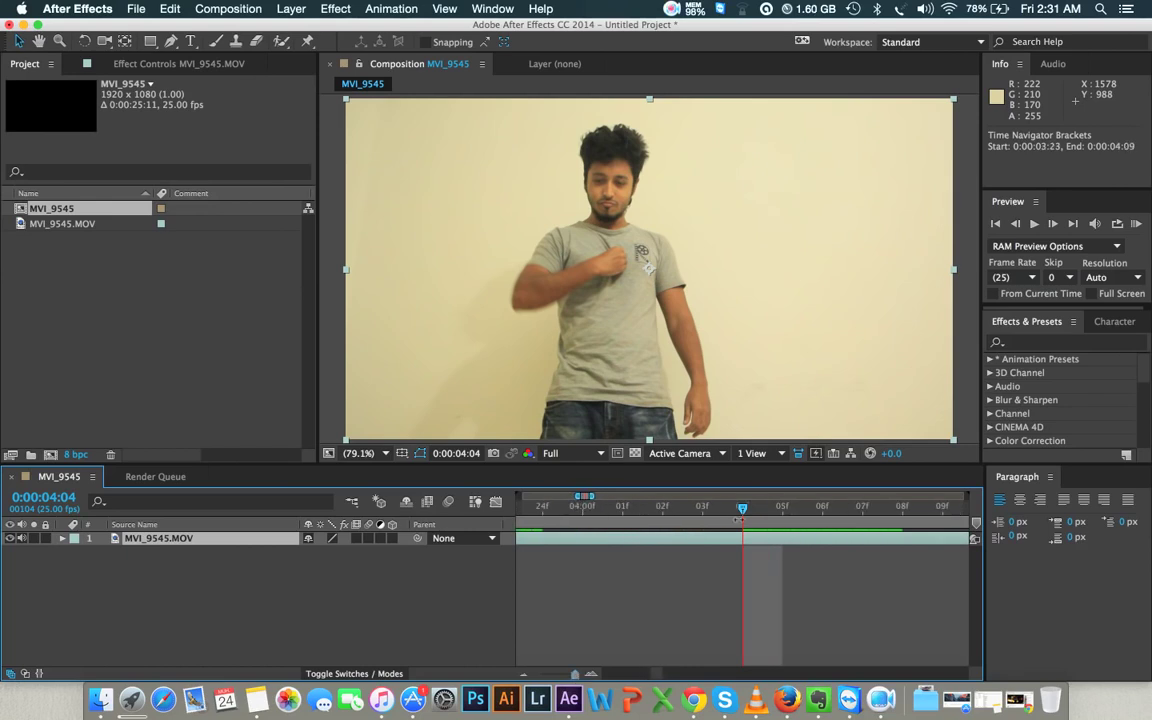
pyautogui.click(783, 508)
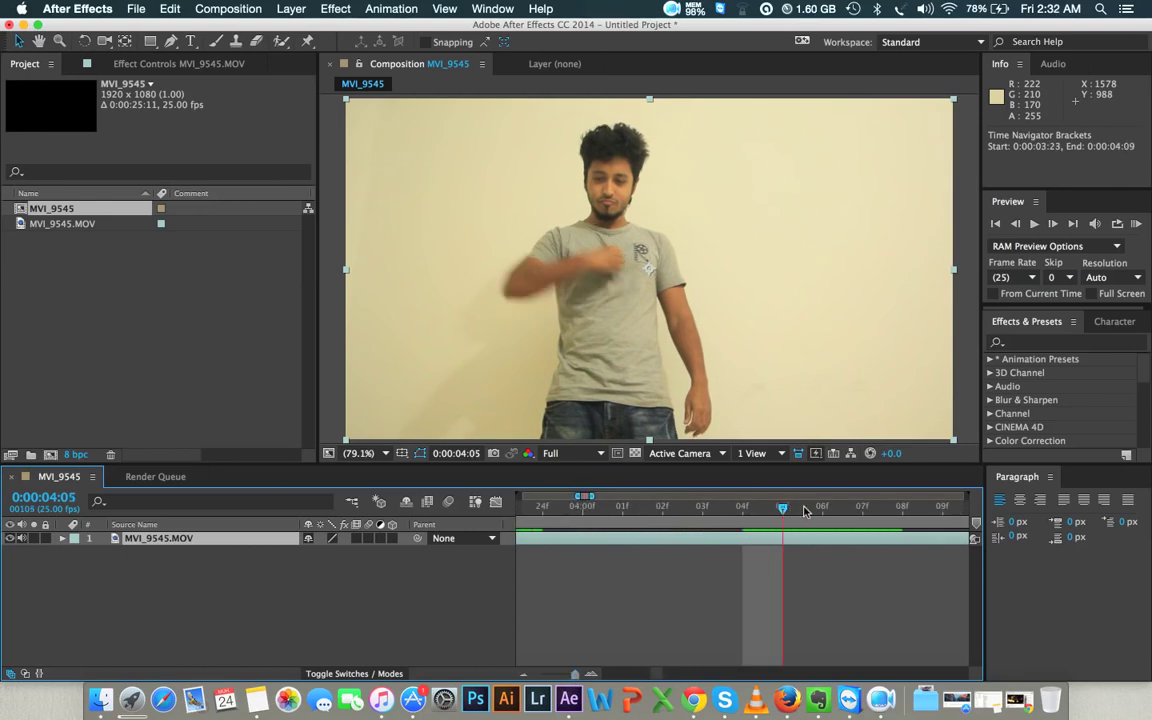
pyautogui.click(817, 509)
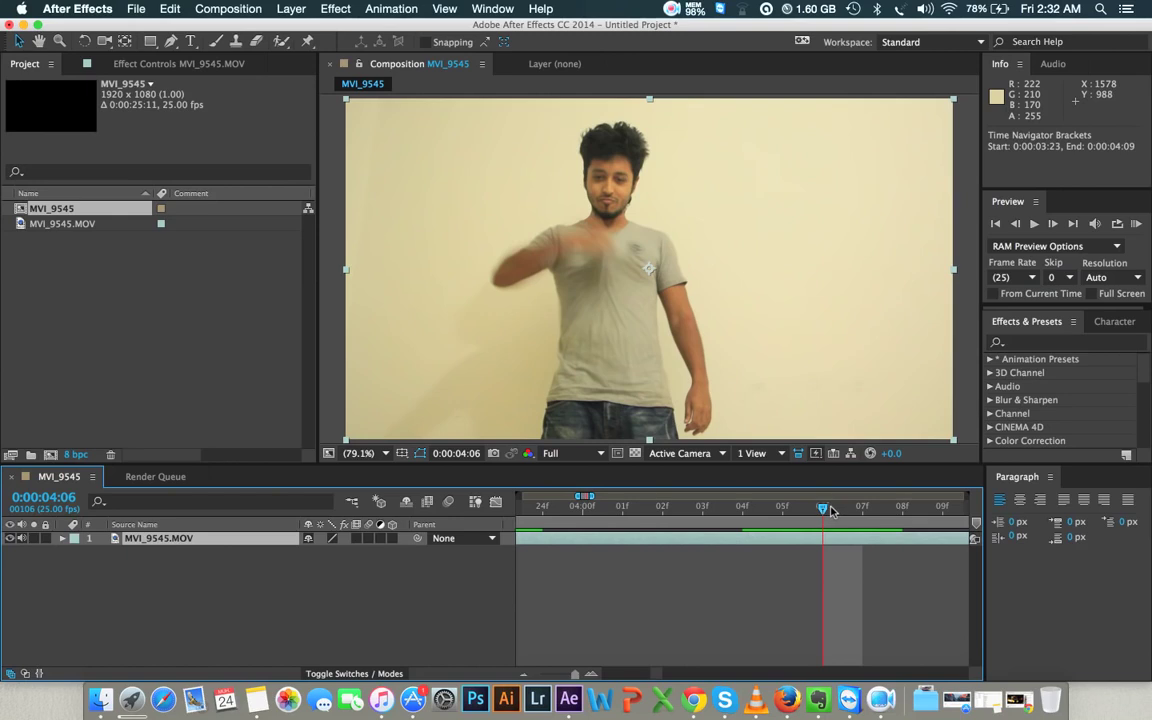
pyautogui.moveTo(833, 511)
pyautogui.mouseDown()
pyautogui.moveTo(848, 511)
pyautogui.moveTo(826, 513)
pyautogui.mouseUp()
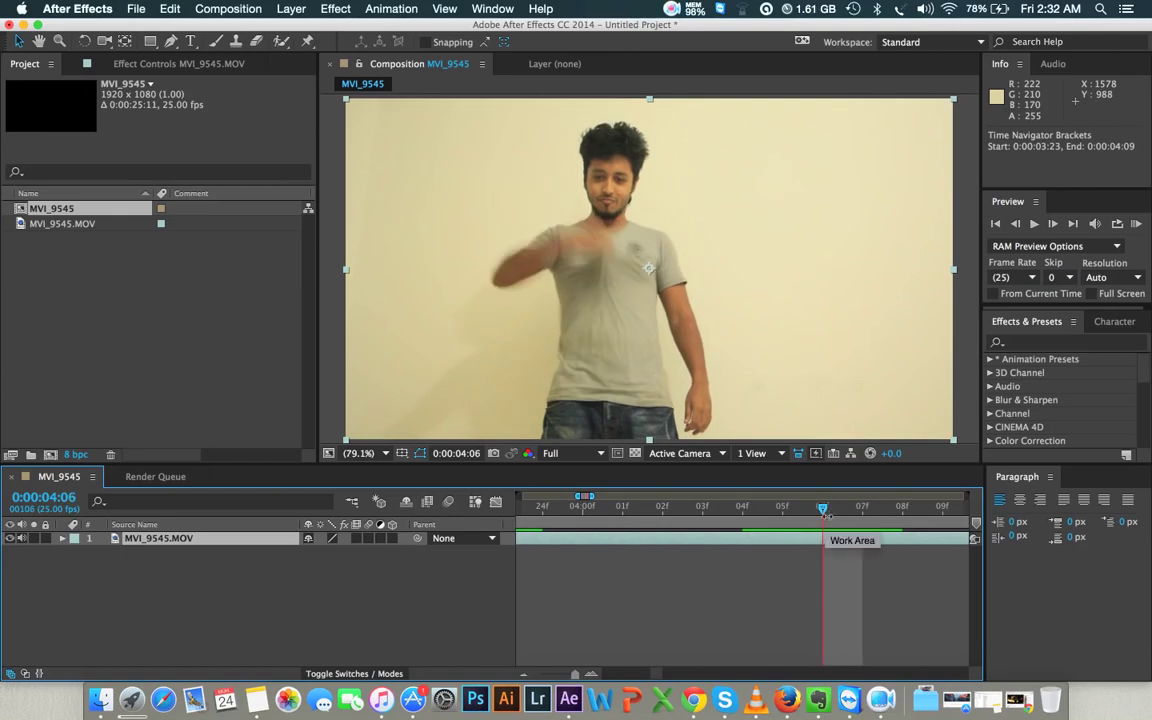
pyautogui.moveTo(575, 674); pyautogui.dragTo(560, 676)
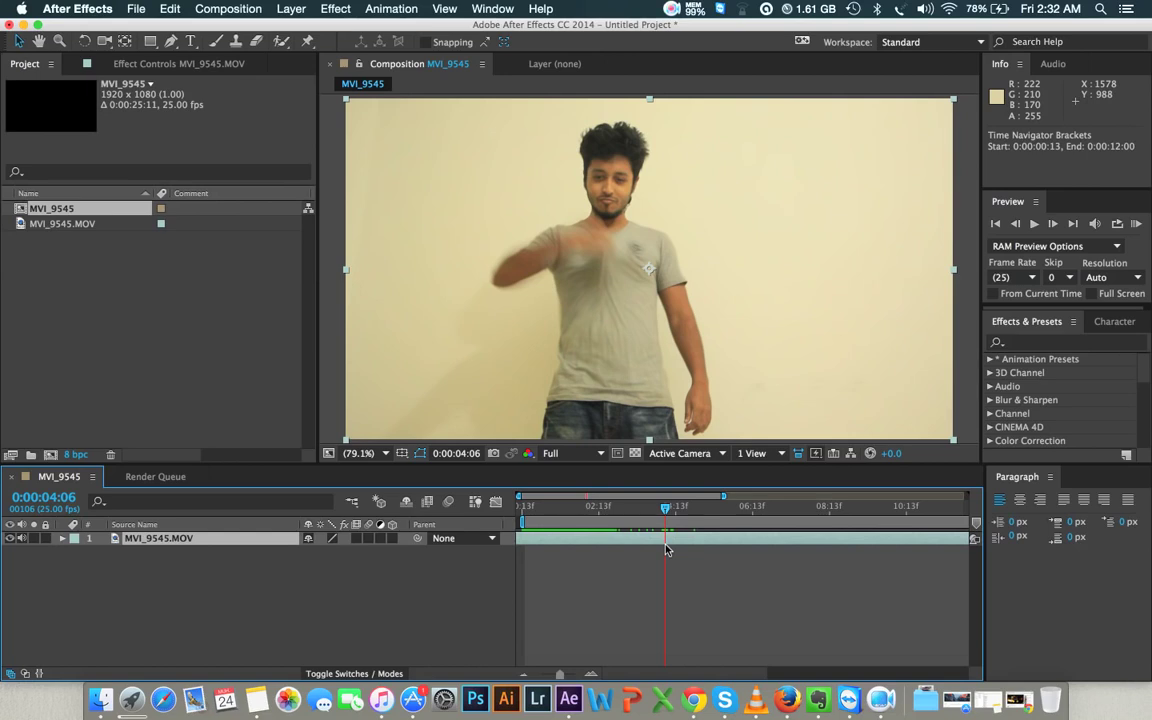
pyautogui.press('super+shift+d')
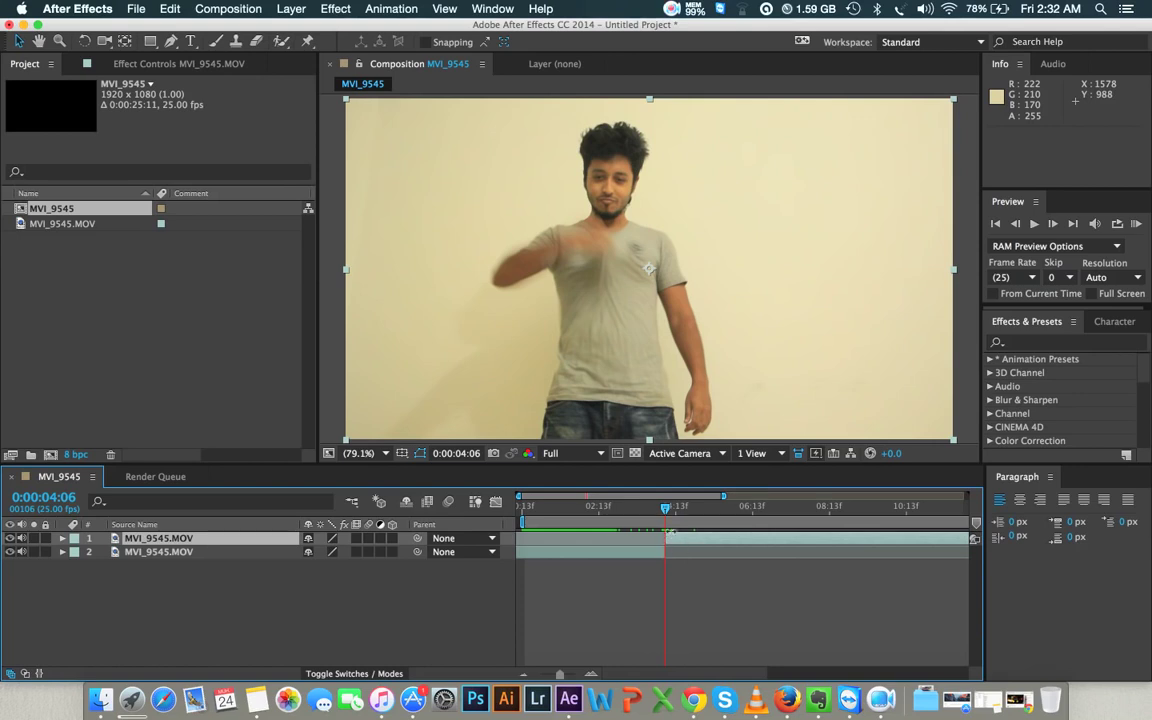
# Trim the start of the second clip segment to 0:00:19:22 and move the segment to begin at 0:00:04:06
pyautogui.moveTo(667, 507); pyautogui.dragTo(928, 498)
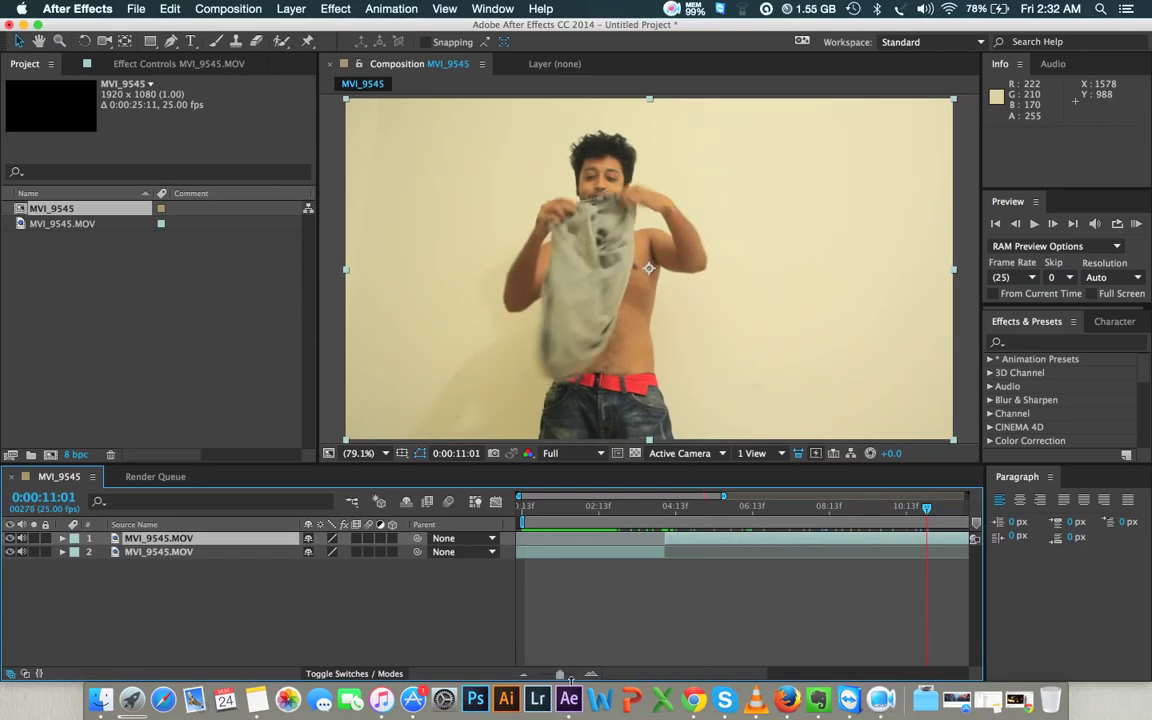
pyautogui.moveTo(565, 678); pyautogui.dragTo(566, 678)
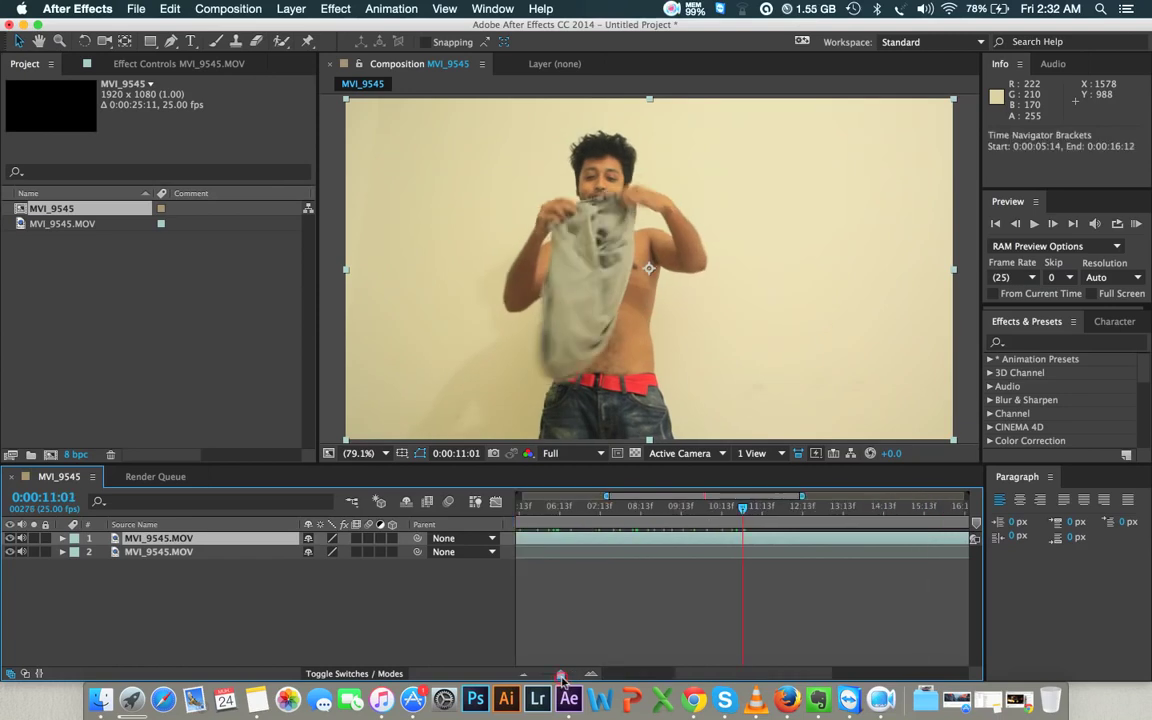
pyautogui.press(';')
pyautogui.moveTo(705, 510); pyautogui.dragTo(806, 512)
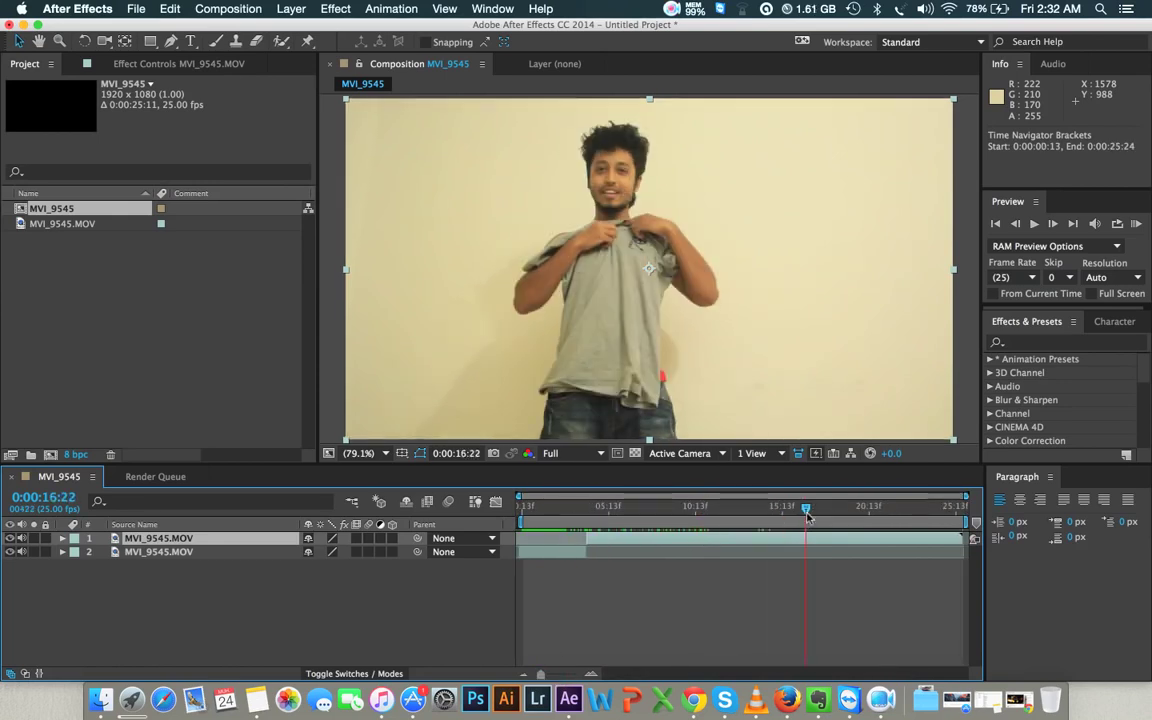
pyautogui.moveTo(806, 512); pyautogui.dragTo(860, 512)
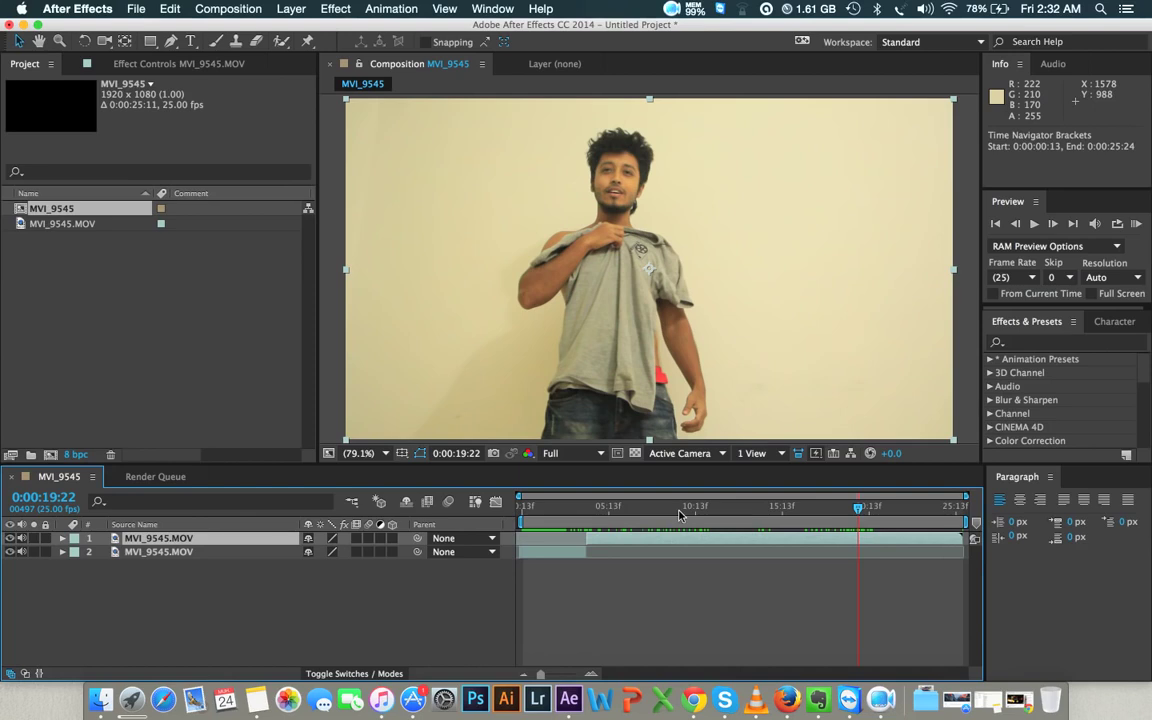
pyautogui.moveTo(590, 541); pyautogui.dragTo(855, 541)
pyautogui.moveTo(771, 552); pyautogui.dragTo(612, 571)
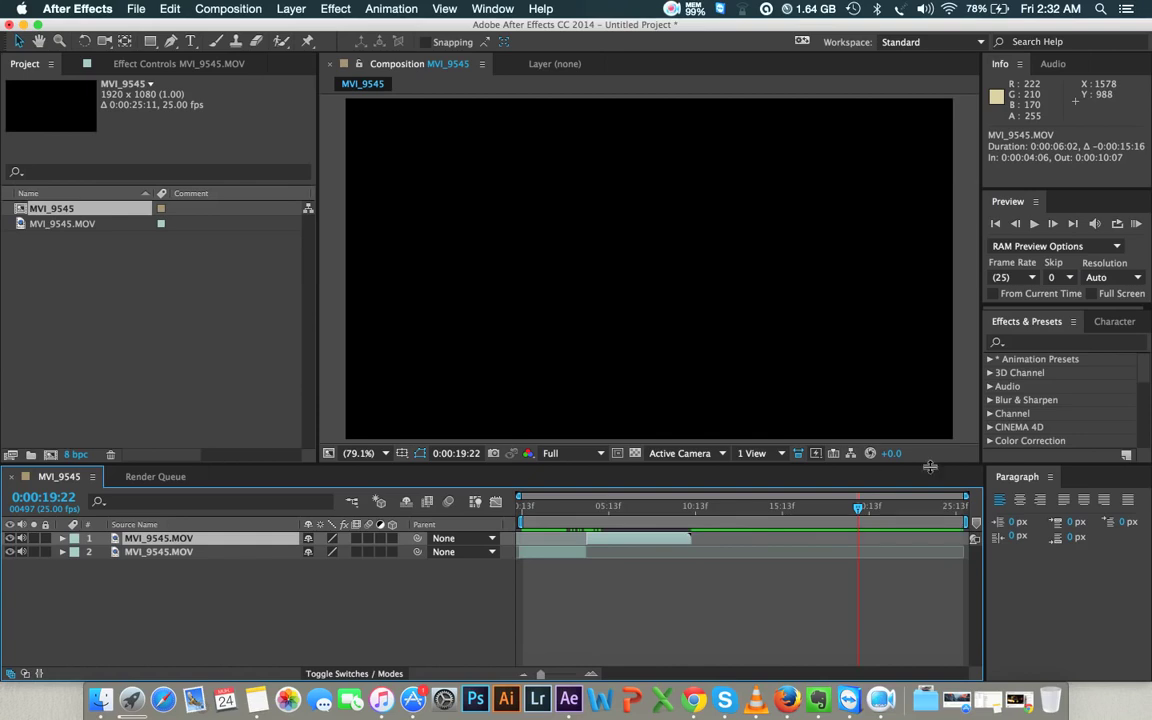
# Shorten the work area to end at 0:00:10:04, near the end of the moved segment
pyautogui.click(965, 522)
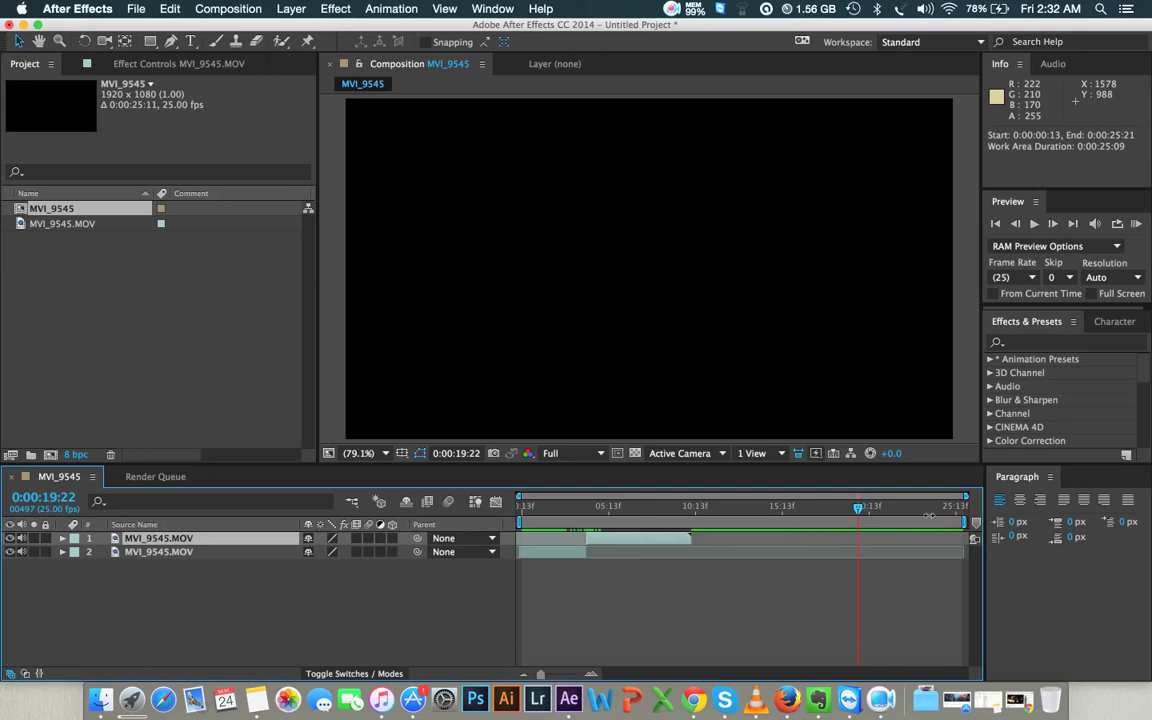
pyautogui.moveTo(965, 522); pyautogui.dragTo(588, 512)
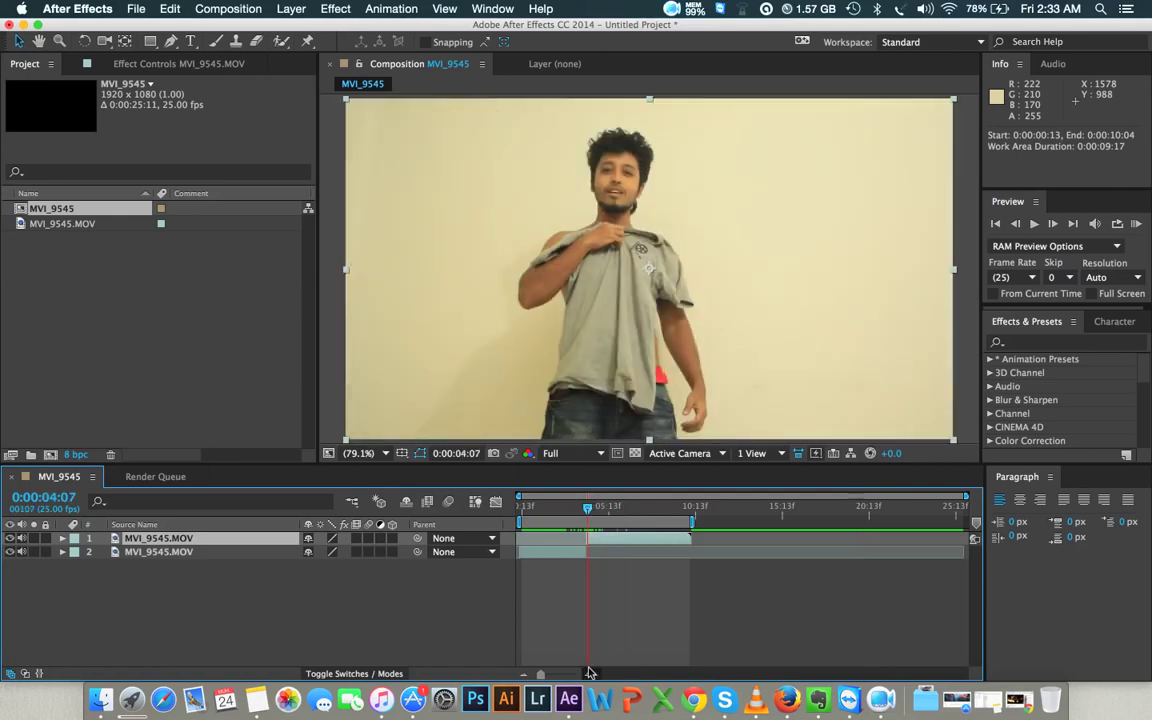
# Trim the second segment's start to the blurred arm-swing frame at 0:00:04:13 and move it back to the cut at 0:00:04:06
pyautogui.moveTo(540, 674); pyautogui.dragTo(577, 678)
pyautogui.click(722, 510)
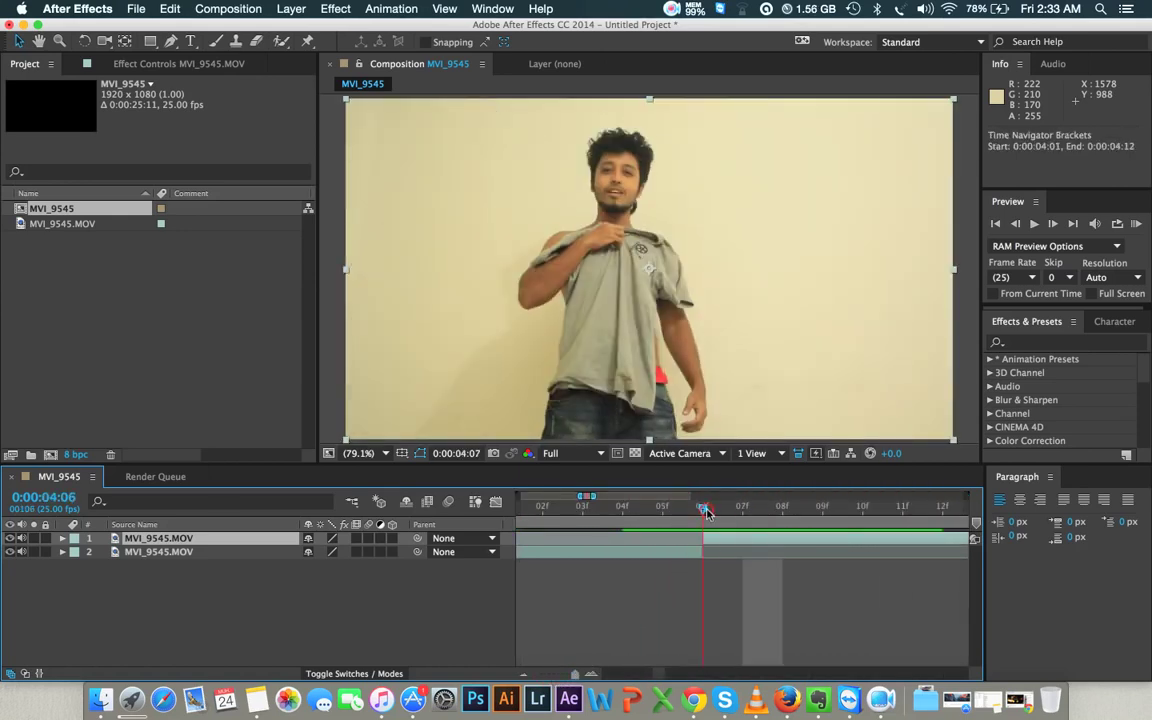
pyautogui.moveTo(724, 513); pyautogui.dragTo(858, 508)
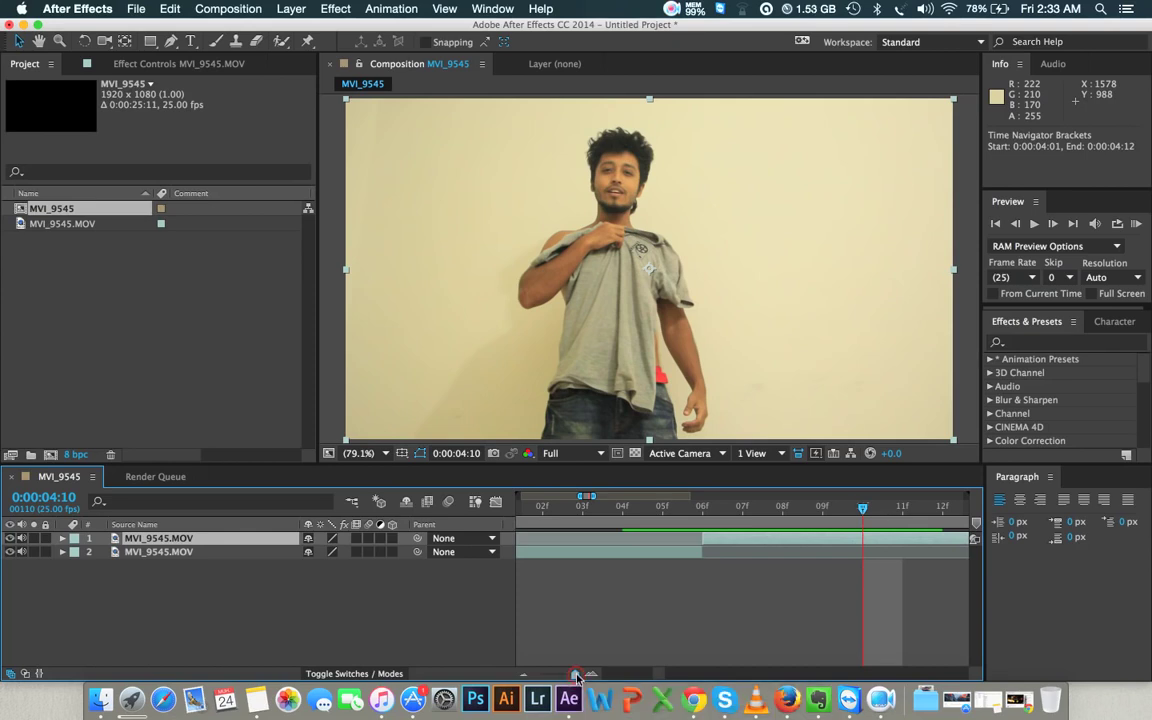
pyautogui.moveTo(576, 674); pyautogui.dragTo(563, 674)
pyautogui.moveTo(710, 510); pyautogui.dragTo(717, 511)
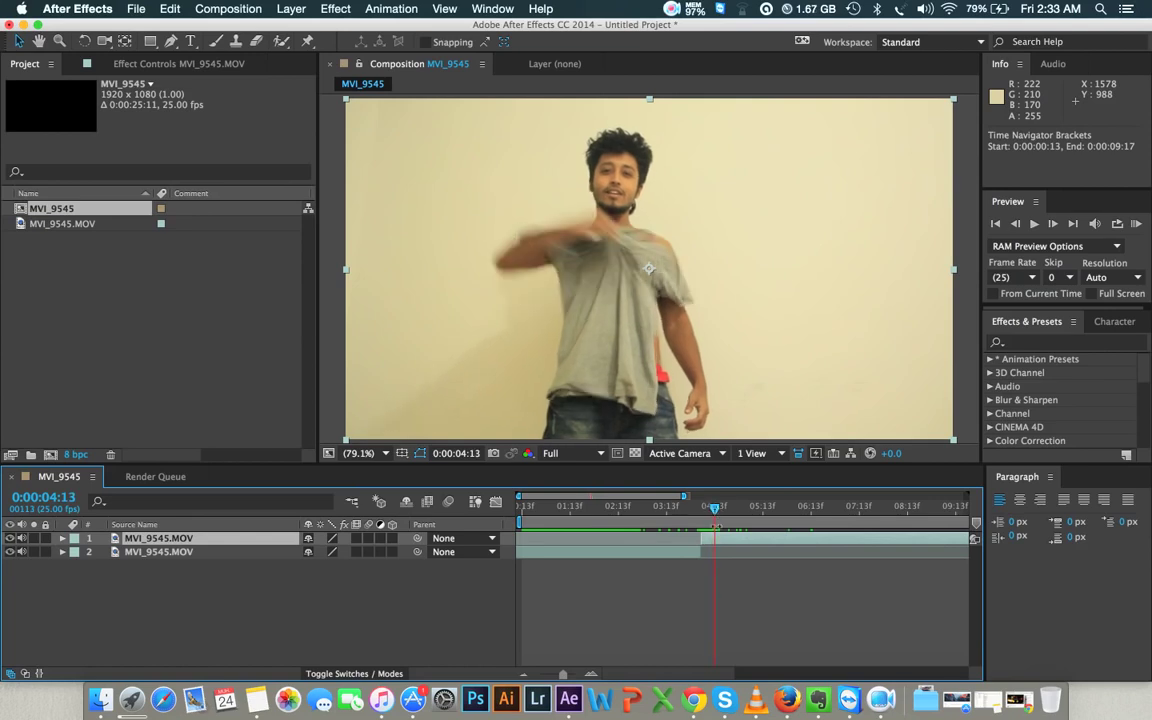
pyautogui.press(';')
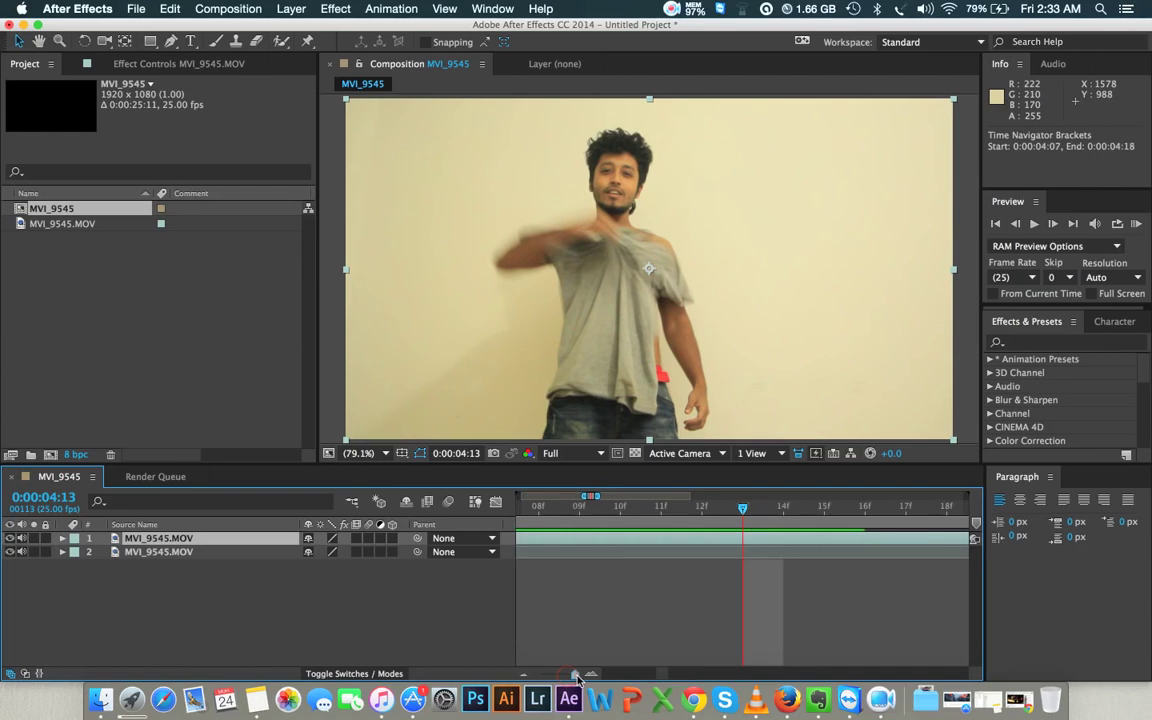
pyautogui.moveTo(745, 511)
pyautogui.mouseDown()
pyautogui.moveTo(779, 511)
pyautogui.moveTo(707, 512)
pyautogui.moveTo(733, 513)
pyautogui.mouseUp()
pyautogui.moveTo(577, 678); pyautogui.dragTo(572, 678)
pyautogui.moveTo(711, 539)
pyautogui.mouseDown()
pyautogui.moveTo(756, 539)
pyautogui.moveTo(726, 547)
pyautogui.mouseUp()
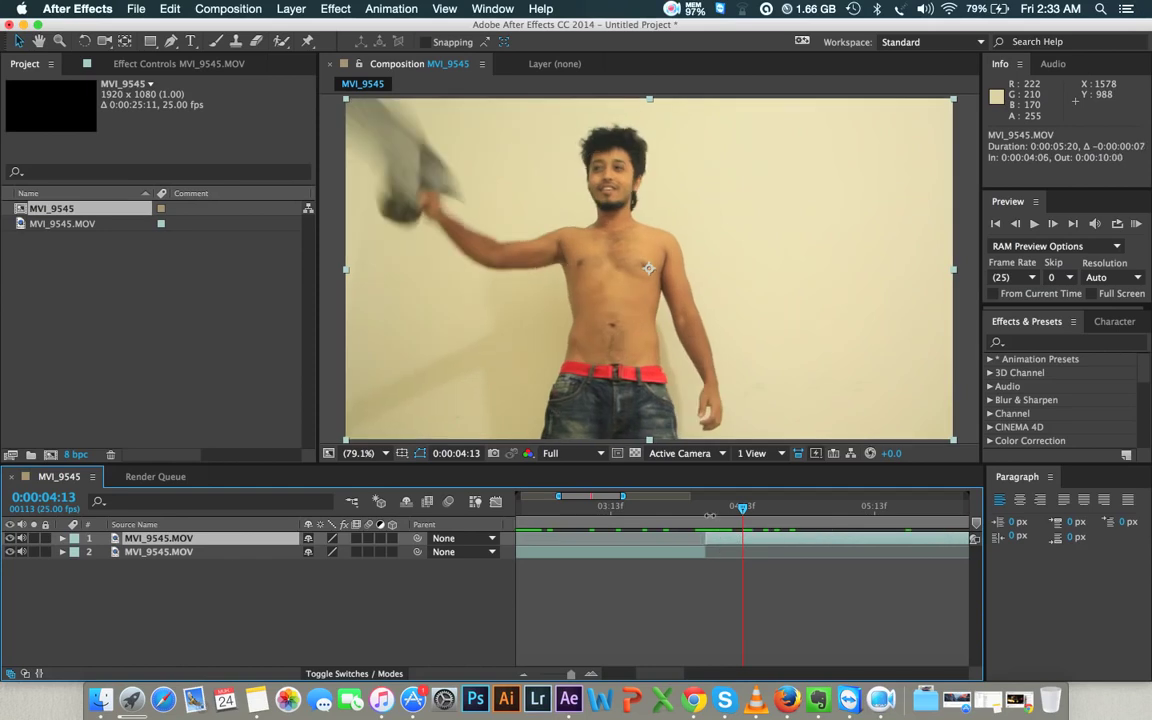
# Compare the frames at 0:00:04:06 and 0:00:04:05 to check how the arm movement matches across the cut
pyautogui.click(707, 513)
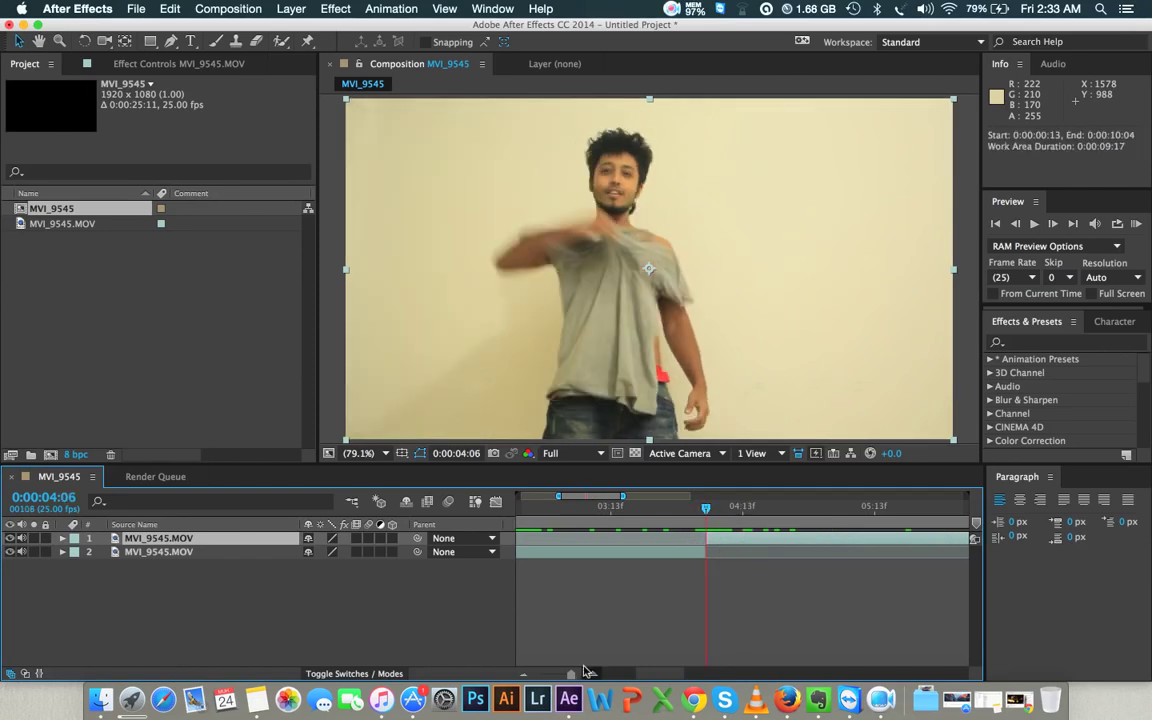
pyautogui.press(';')
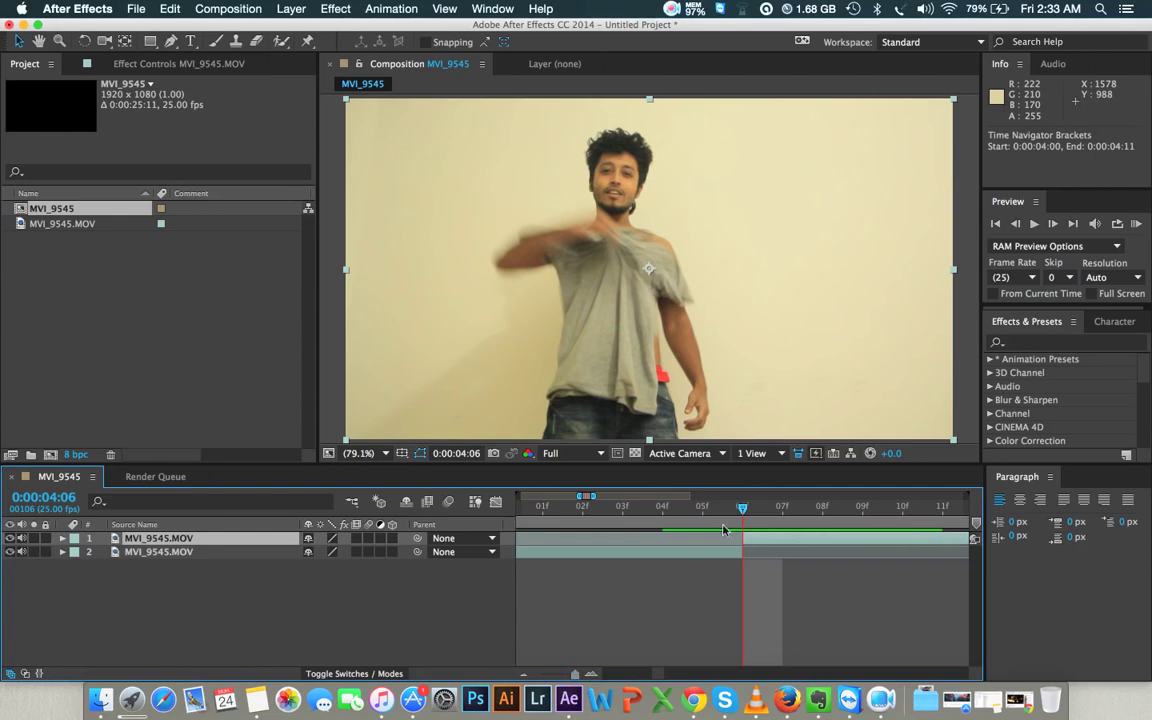
pyautogui.press('pageup')
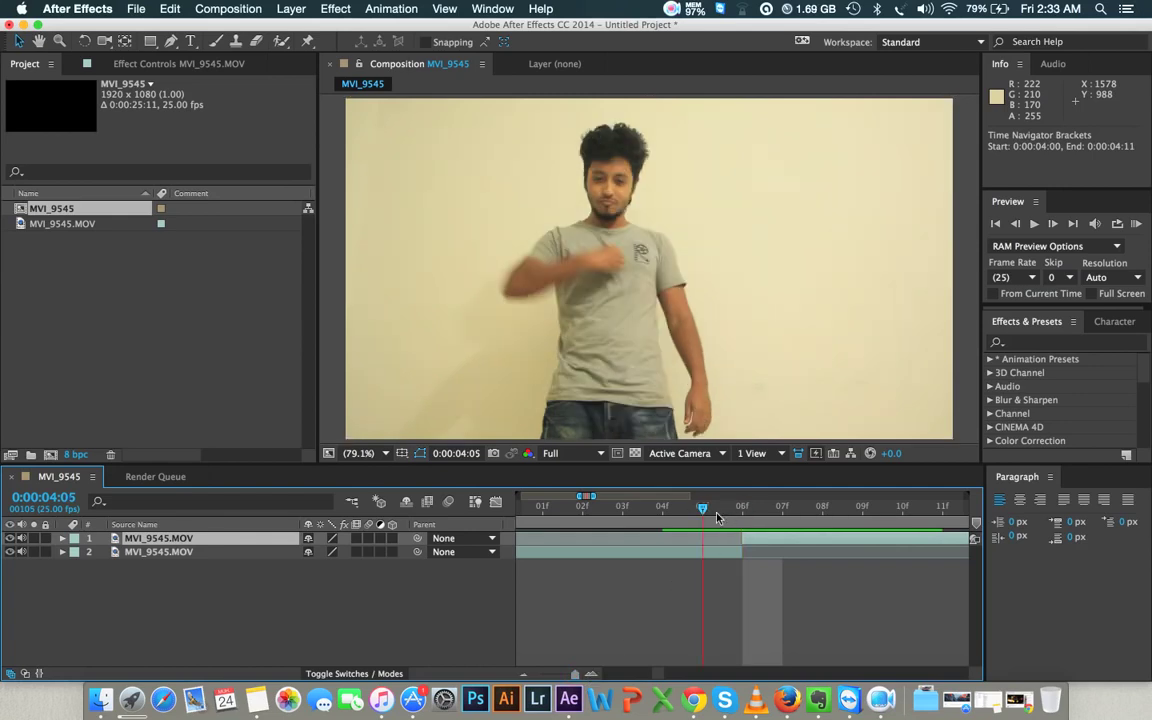
pyautogui.moveTo(719, 517)
pyautogui.mouseDown()
pyautogui.moveTo(782, 524)
pyautogui.moveTo(703, 524)
pyautogui.mouseUp()
pyautogui.moveTo(578, 678); pyautogui.dragTo(540, 675)
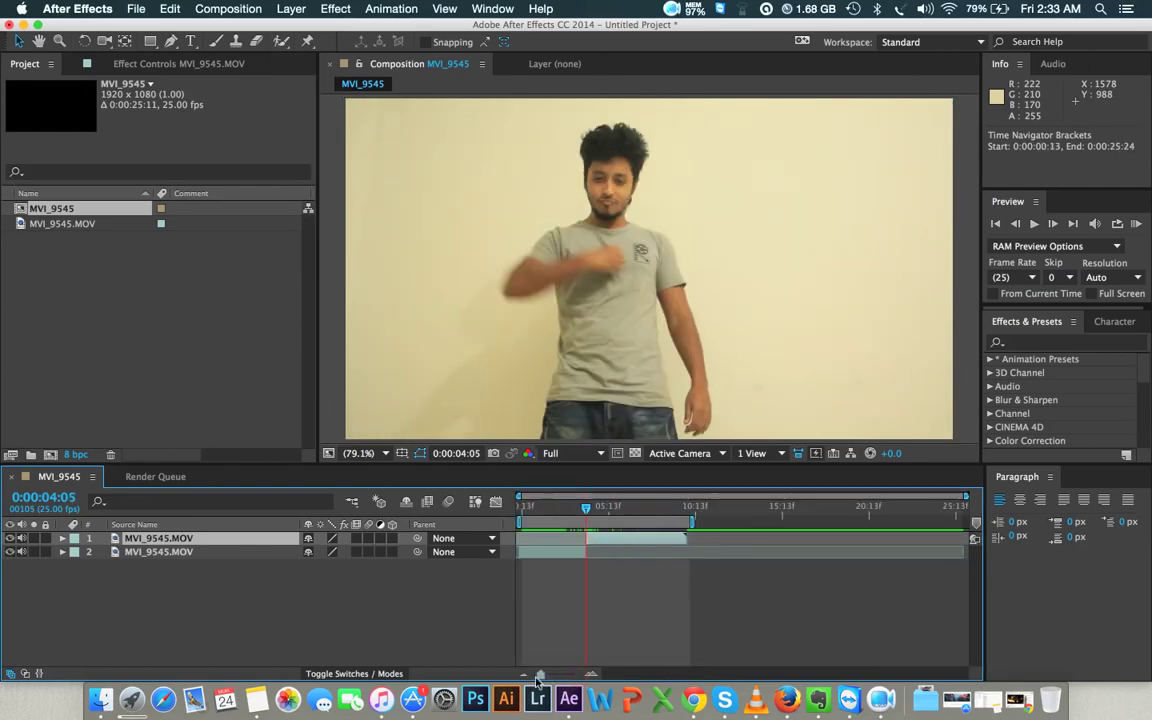
# End the work area at 0:00:09:21 and trim the composition to it
pyautogui.moveTo(693, 522); pyautogui.dragTo(689, 521)
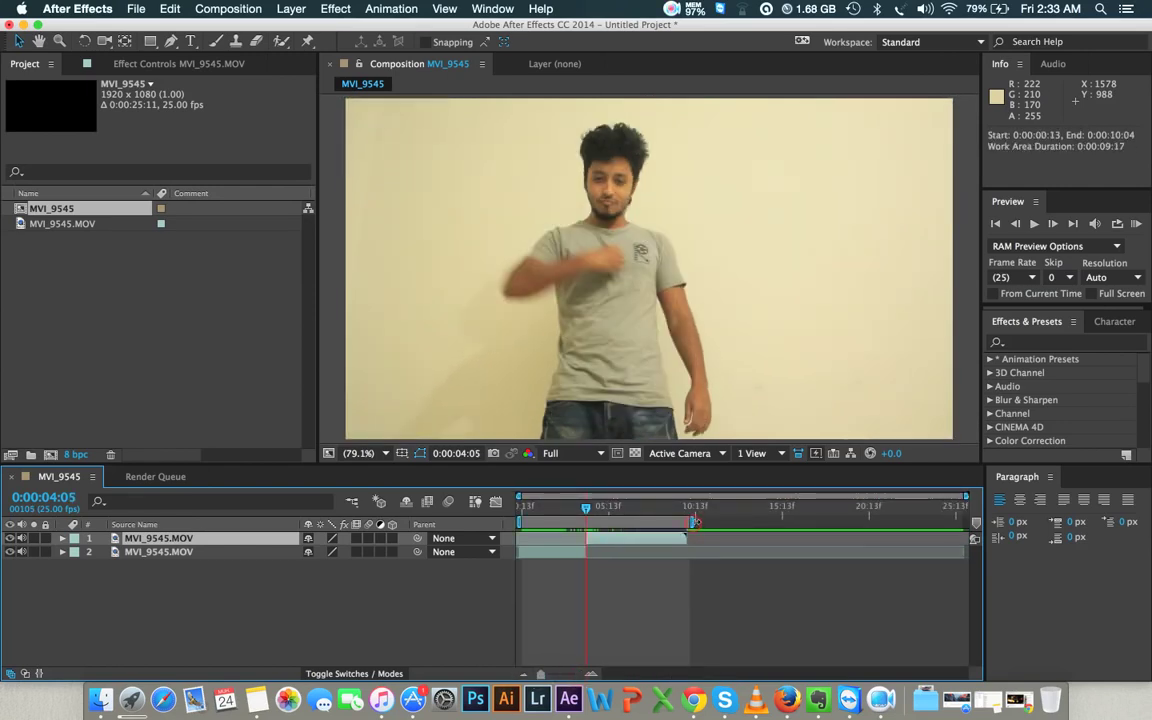
pyautogui.rightClick(662, 521)
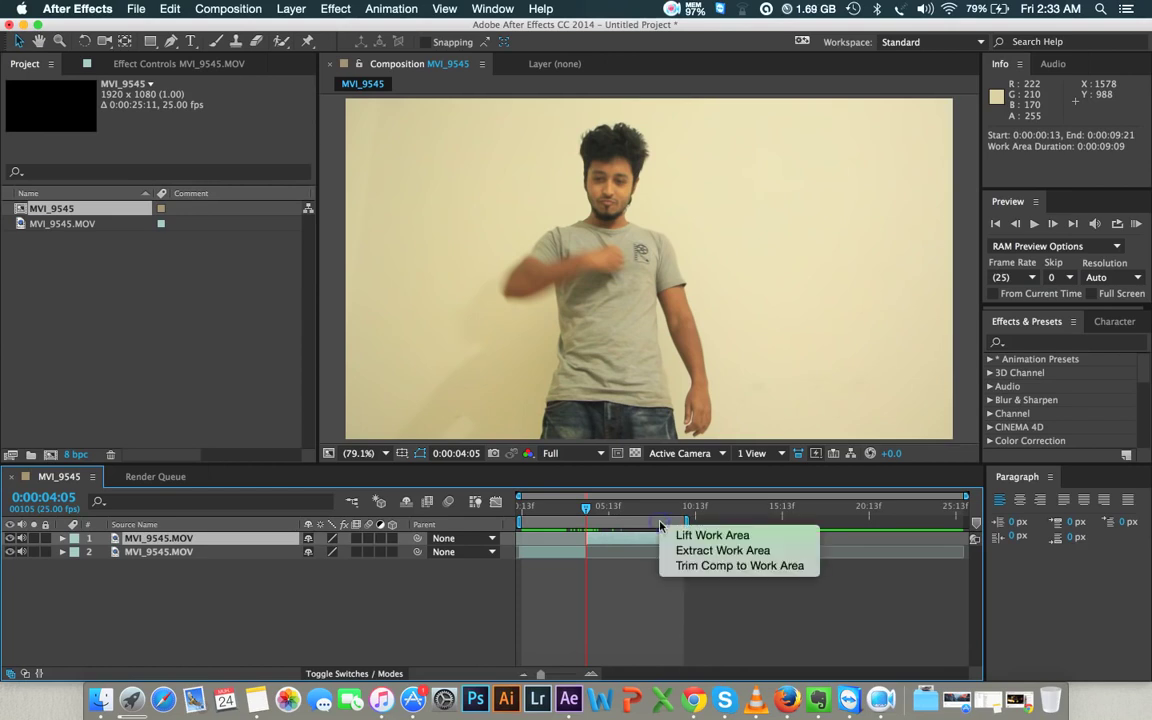
pyautogui.click(689, 565)
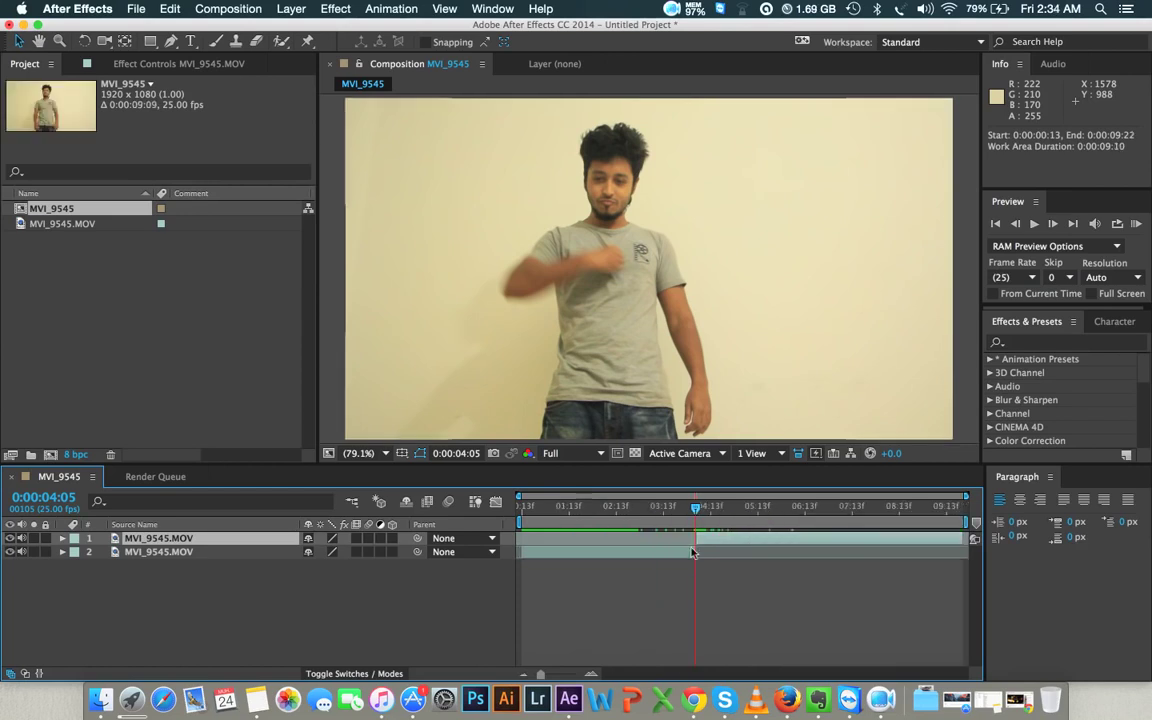
# Run RAM previews of the trimmed composition to review the shirt-removal cut, and stop playback
pyautogui.click(1136, 224)
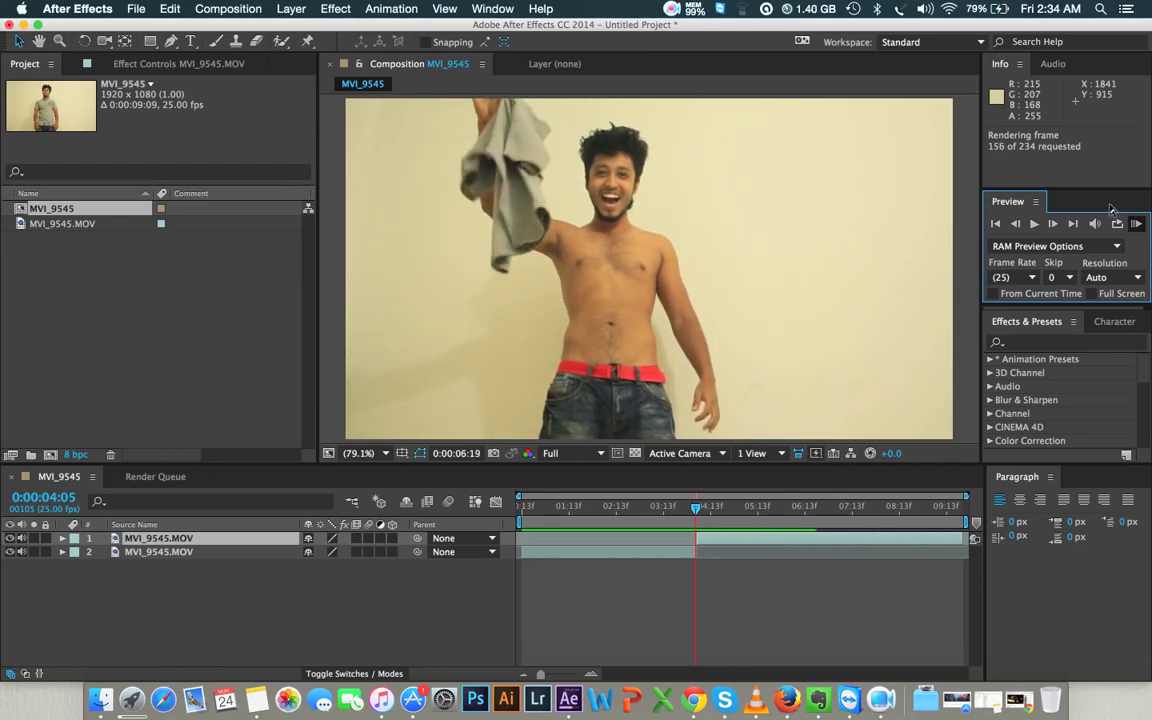
pyautogui.click(1136, 224)
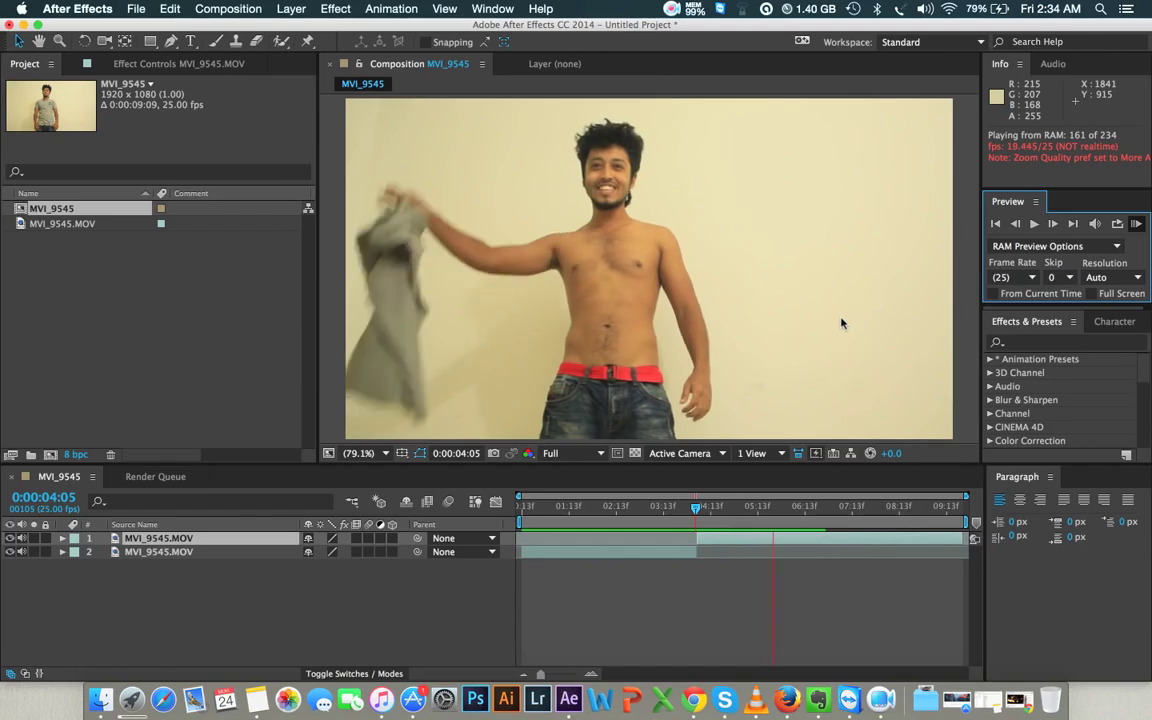
pyautogui.press('space')
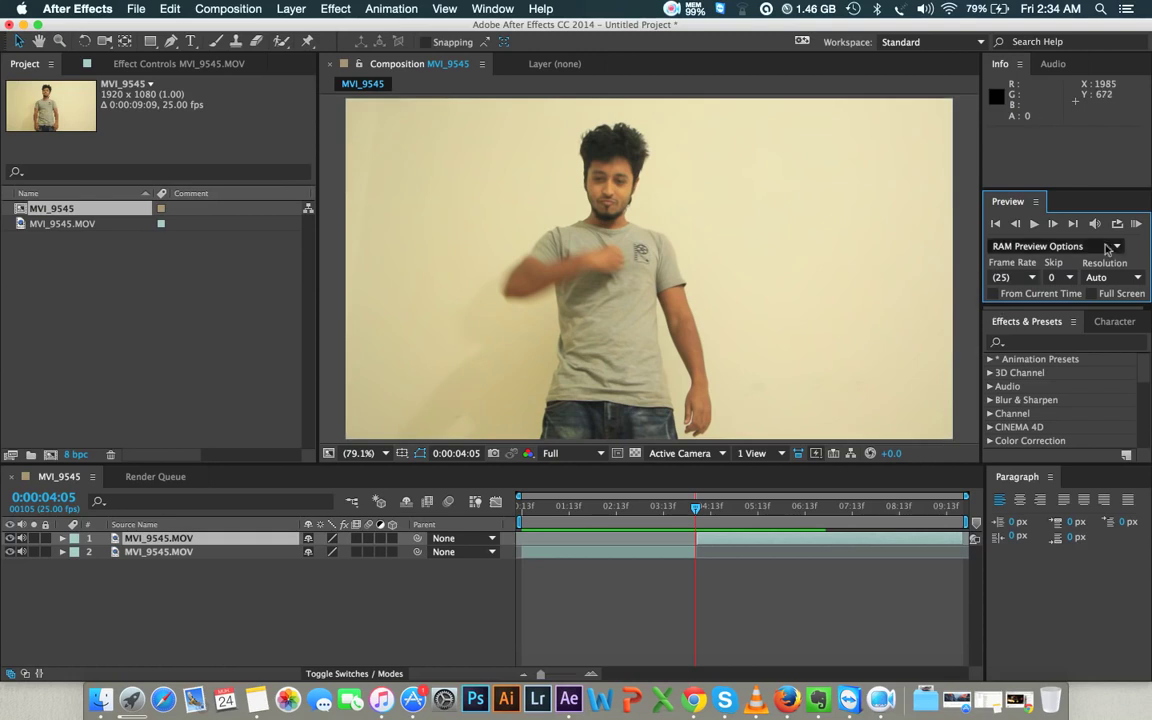
pyautogui.click(1136, 223)
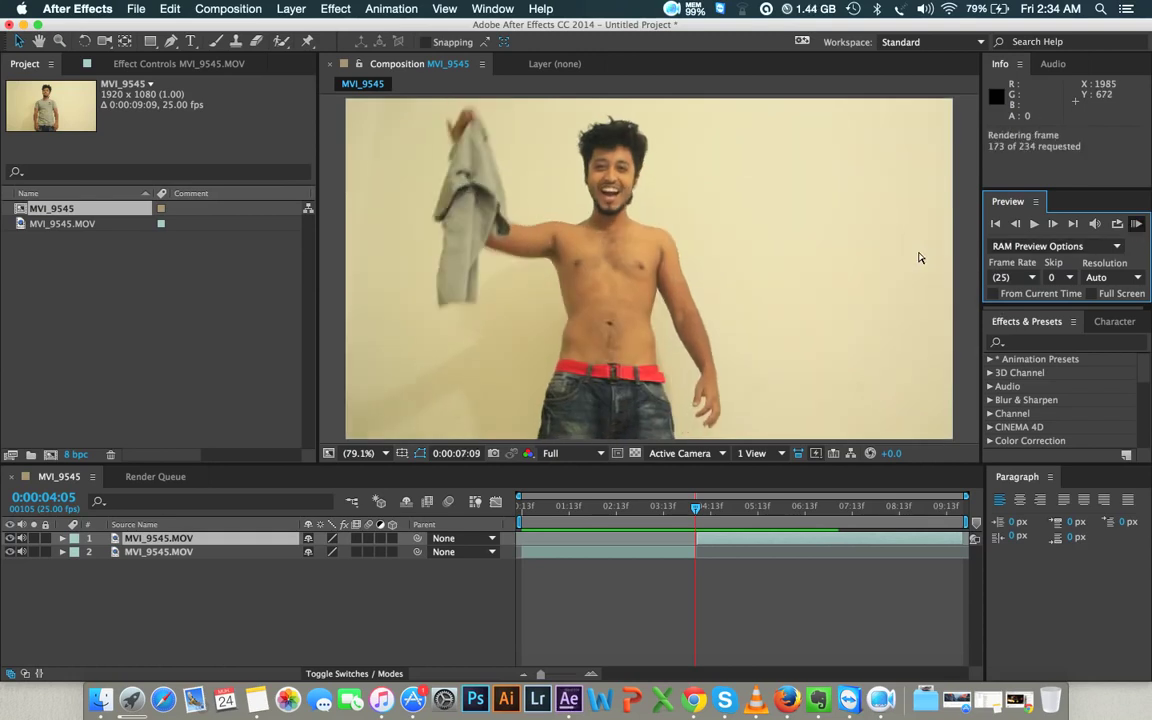
pyautogui.click(1137, 226)
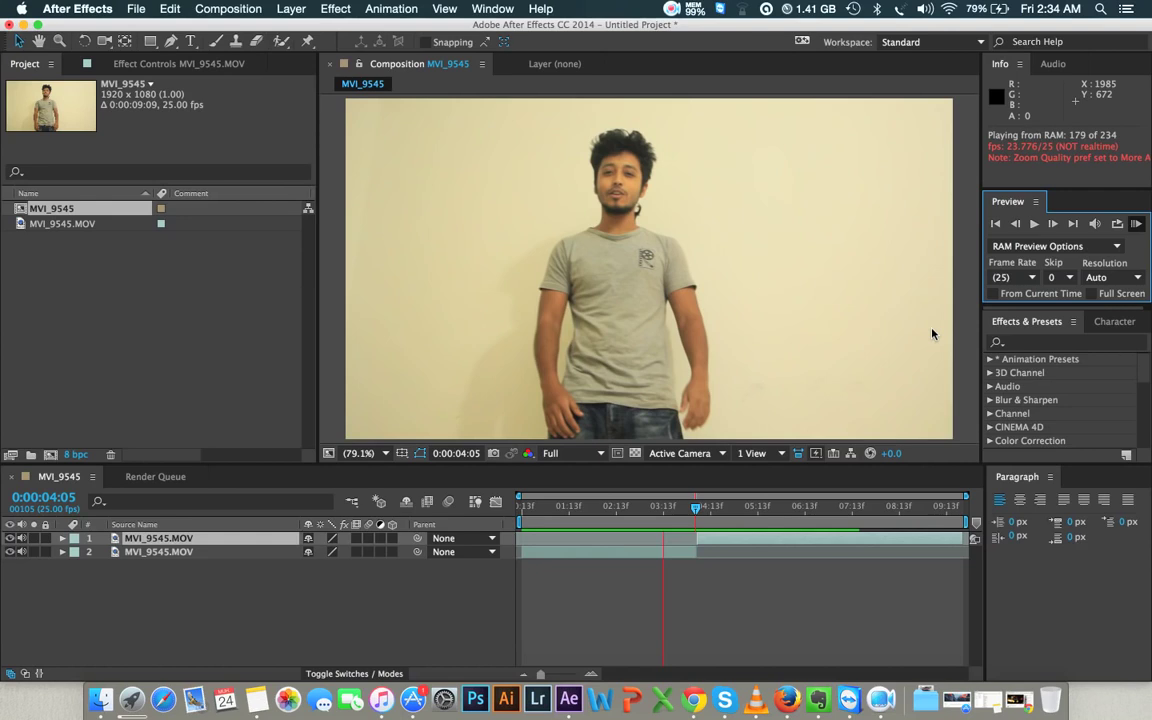
pyautogui.click(832, 338)
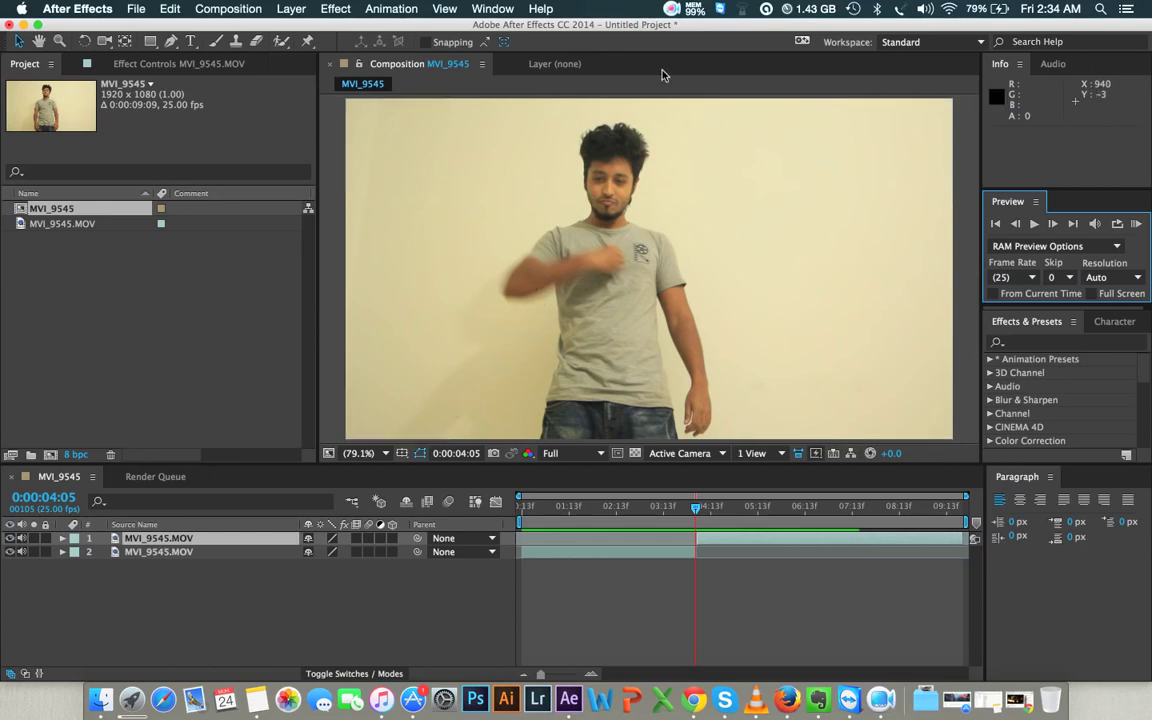
pyautogui.click(671, 9)
pyautogui.click(671, 9)
pyautogui.click(671, 9)
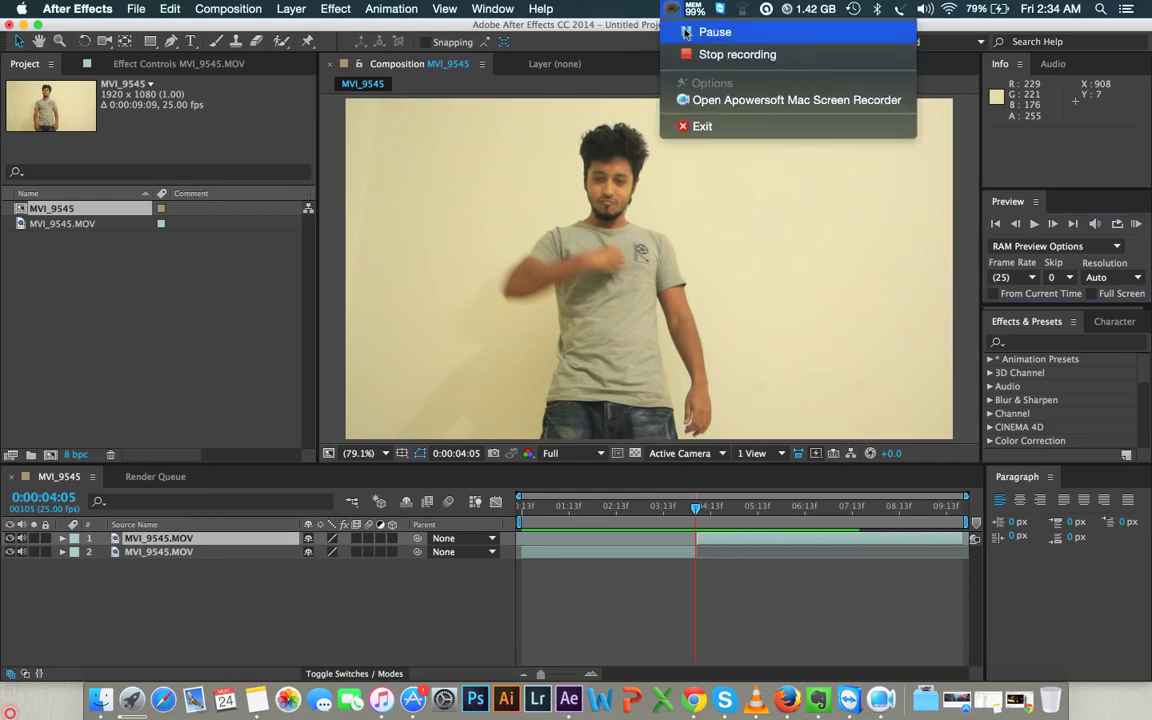